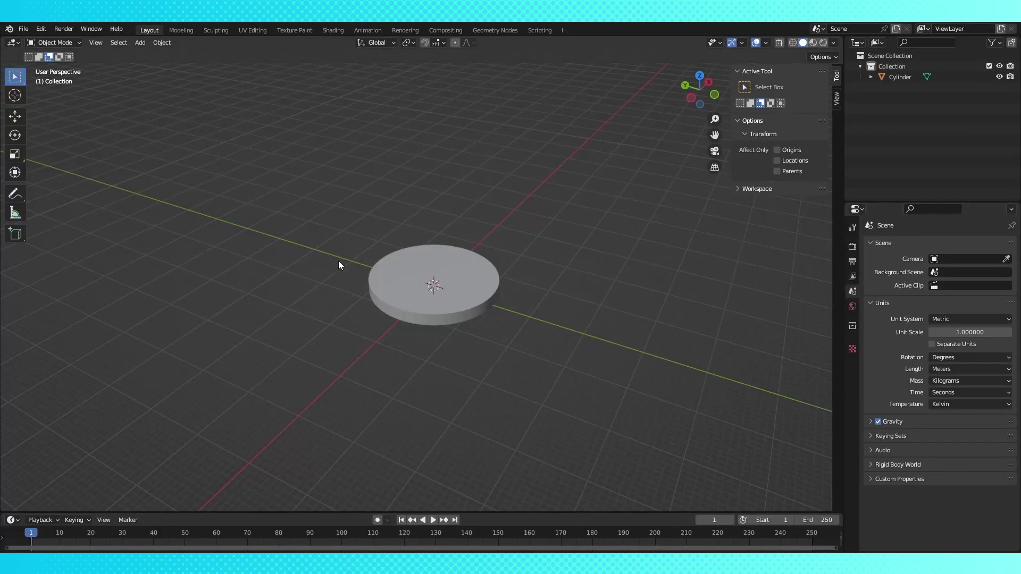
In the browser, look through the latest posts on the mz4250 Patreon page, including the Yeenoghu model files
middle_drag(432, 308, 523, 298)
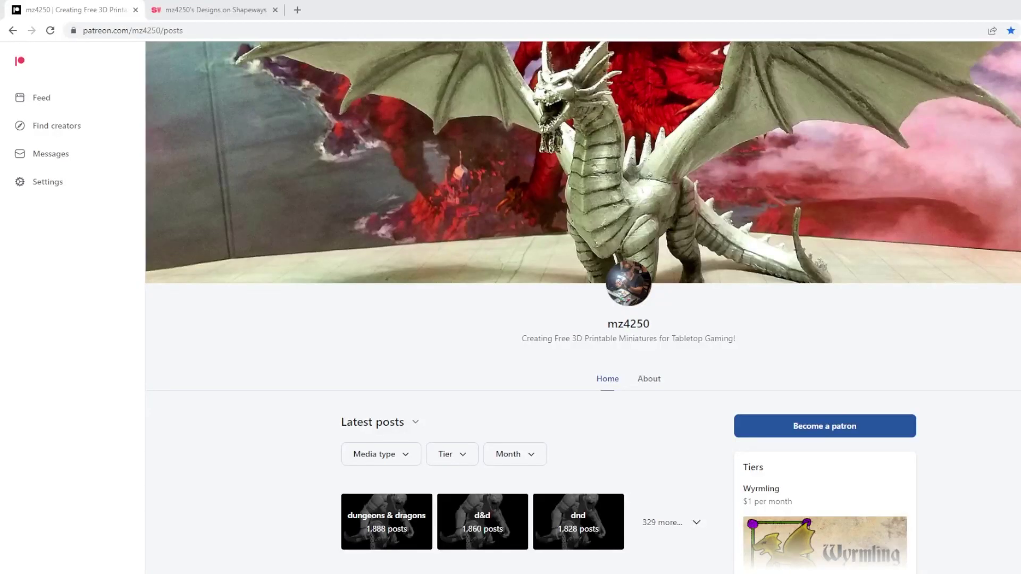
scroll(583, 308, down, 13)
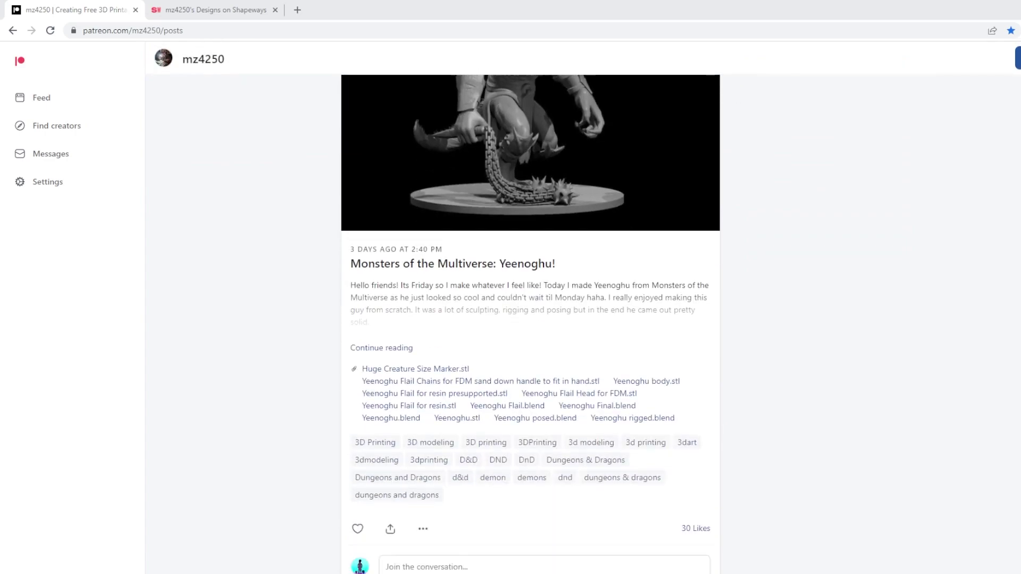
scroll(531, 324, down, 9)
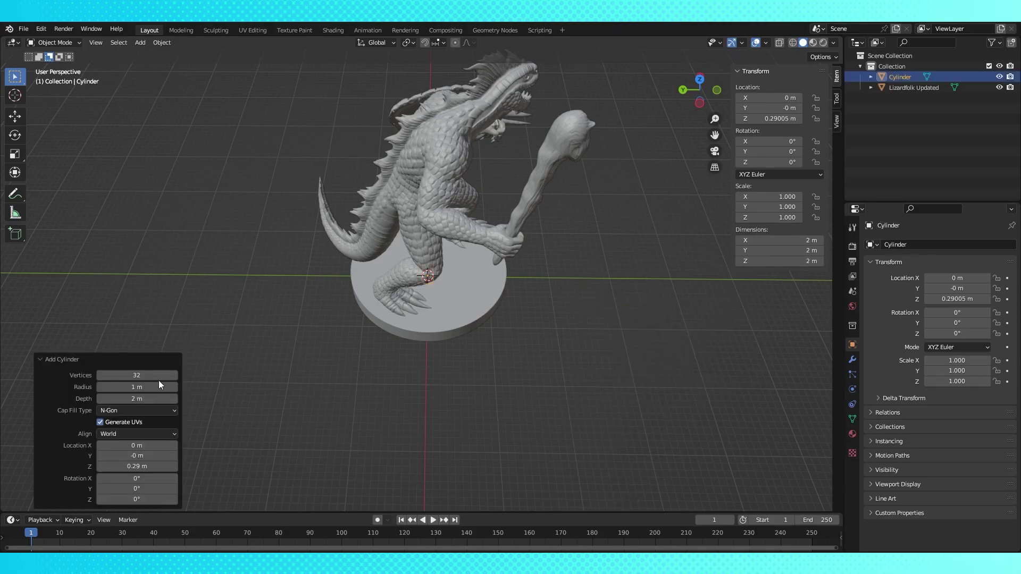
In Blender, raise the new cylinder's vertex count and scale it up around the lizardfolk miniature's round base
click(174, 374)
key(Return)
key(s)
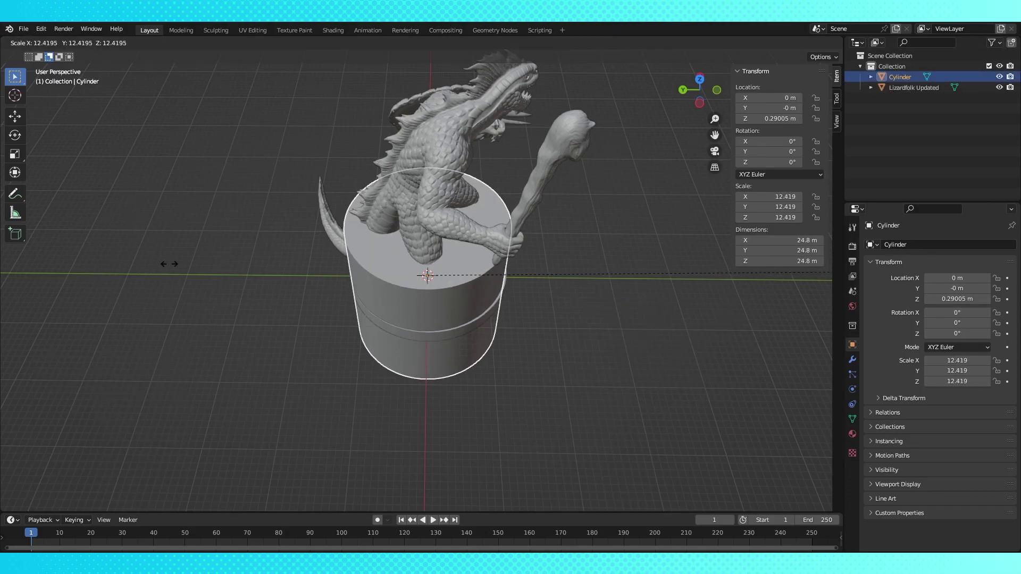
click(314, 269)
middle_drag(314, 268, 627, 261)
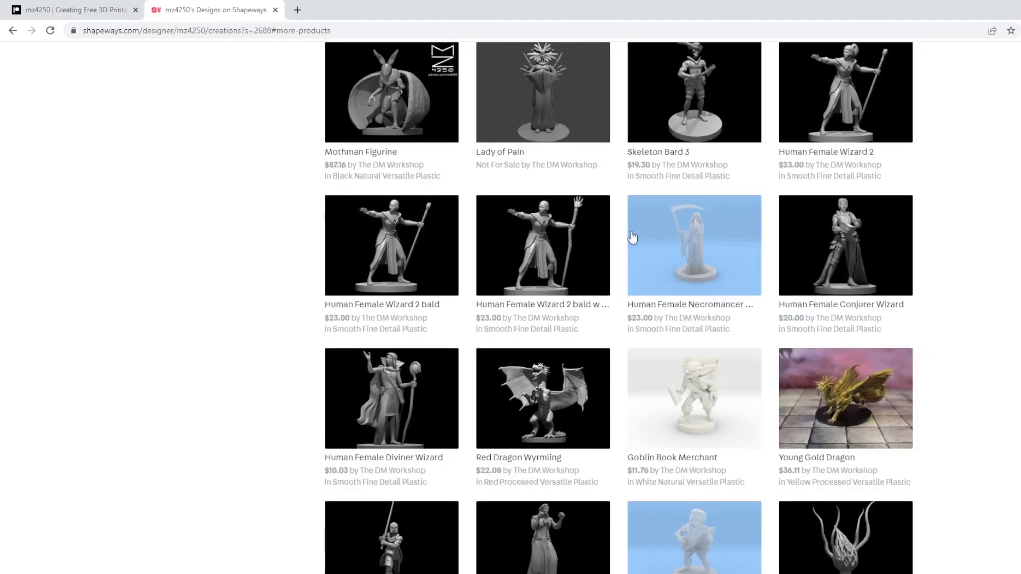
In the browser, browse mz4250's Shapeways designs, review the Duke Thalanra Vanthampur download instructions, and return to the Patreon page
scroll(632, 238, down, 3)
scroll(633, 238, down, 3)
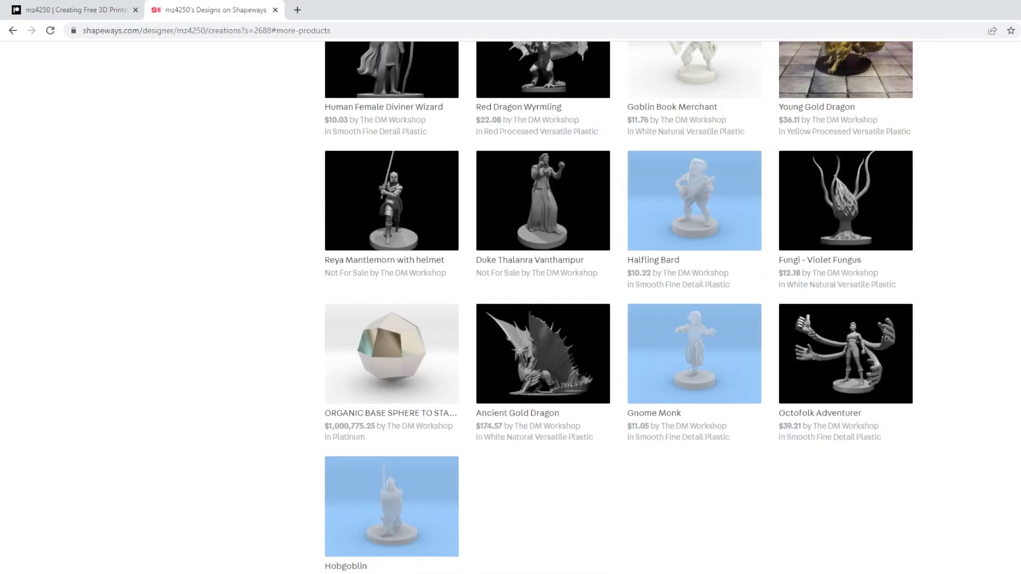
click(533, 192)
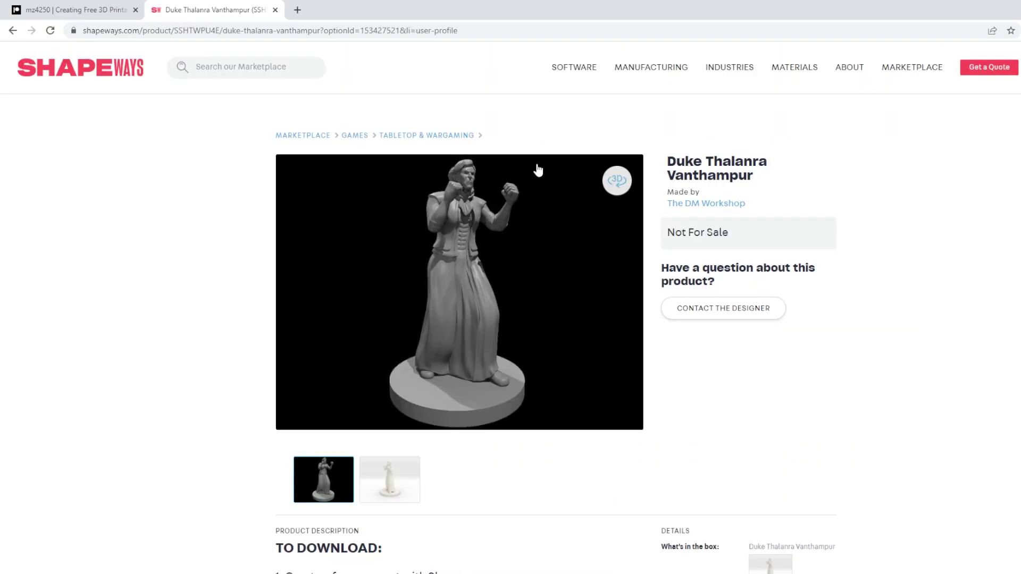
scroll(538, 170, down, 8)
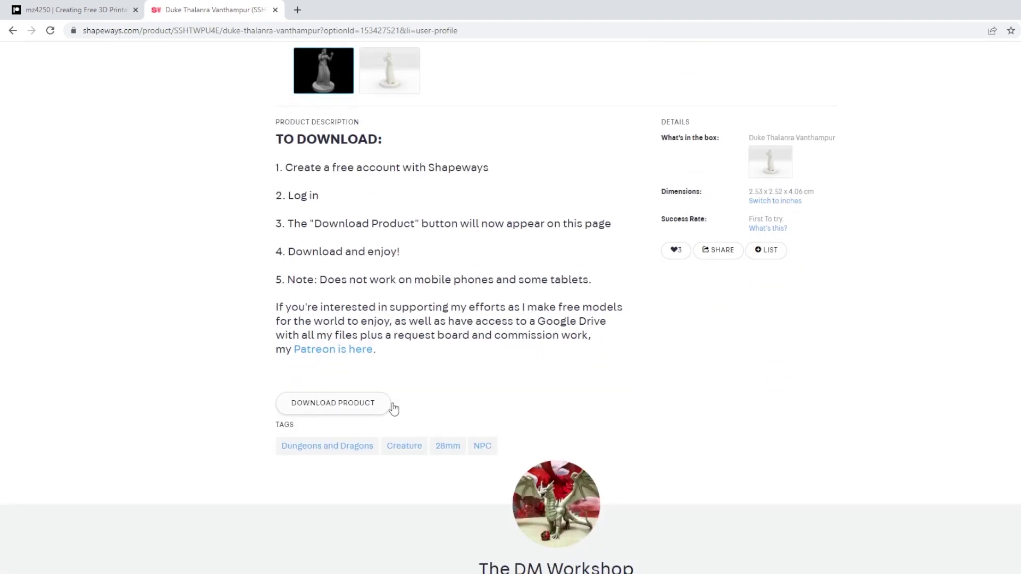
click(74, 9)
scroll(533, 390, down, 5)
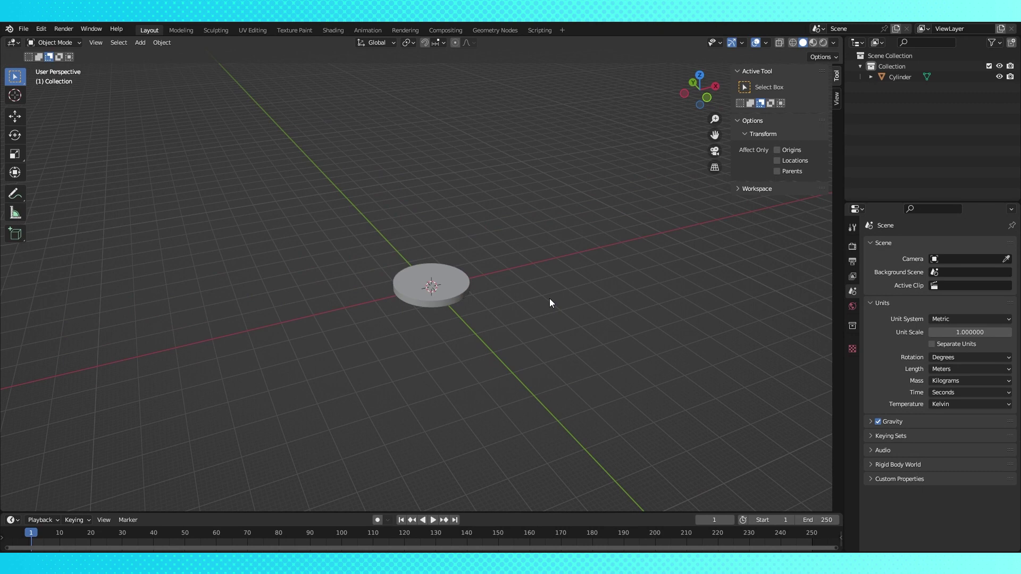
In Blender, add a cylinder with 3 vertices and raise it along Z to about 31.2 m above the base disc
key(shift+a)
click(604, 341)
click(146, 376)
text(3)
key(Return)
key(g)
key(z)
click(464, 255)
click(553, 311)
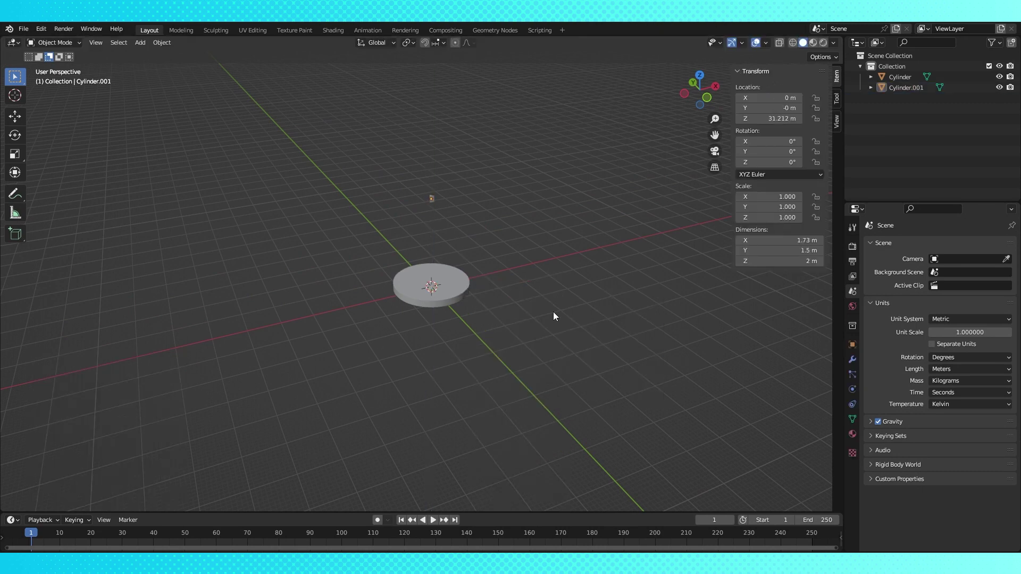
Scale the three-sided prism by 5.5 and stretch it along Z to about 30.5 m tall
text(s5.5)
key(Return)
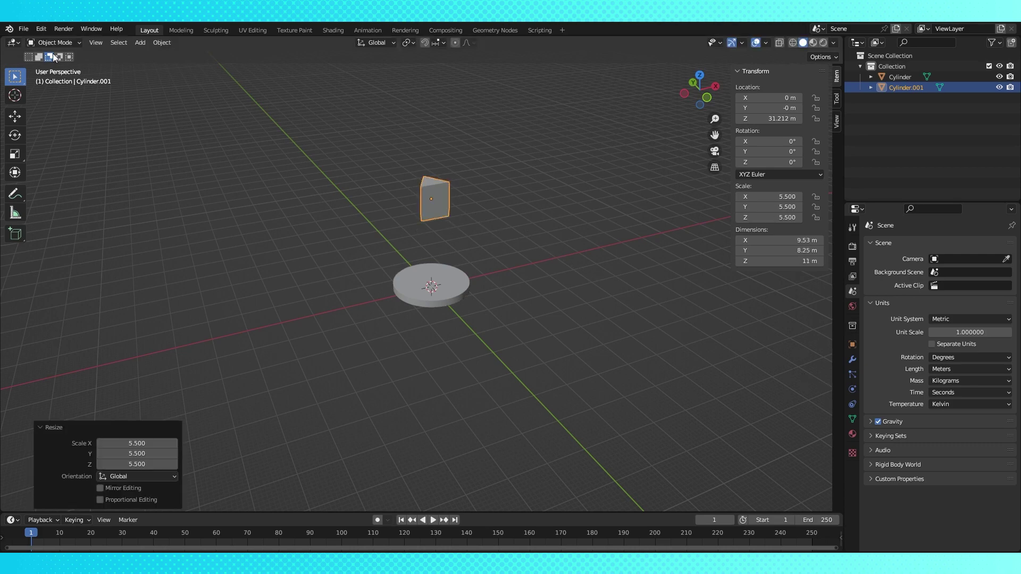
key(s)
key(z)
click(461, 216)
middle_drag(518, 203, 502, 228)
Add a cylinder with 5 vertices and raise it along Z to about 31.8 m, inside the three-sided prism
key(shift+a)
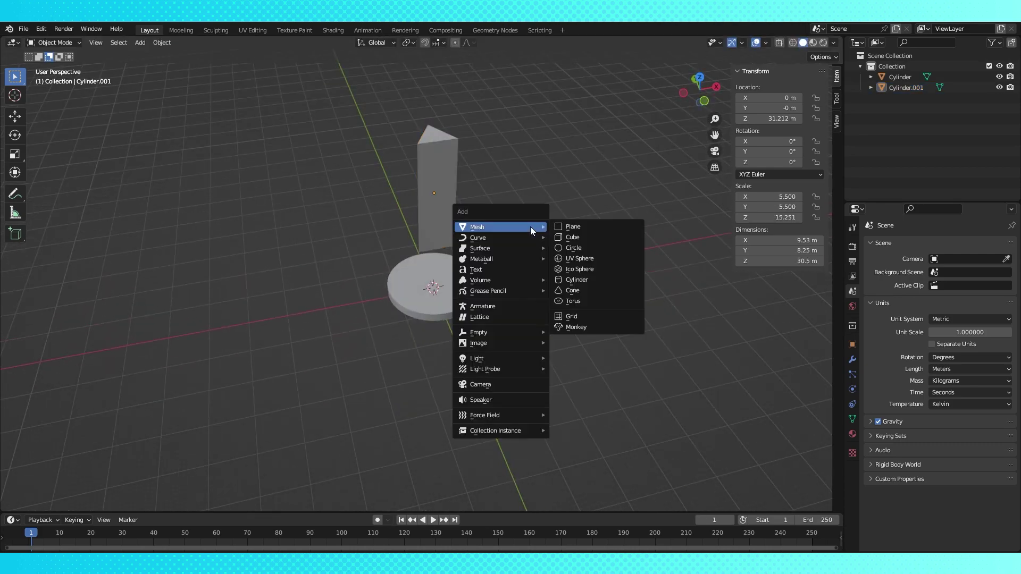
click(579, 270)
click(175, 374)
click(175, 375)
key(g)
key(z)
click(424, 210)
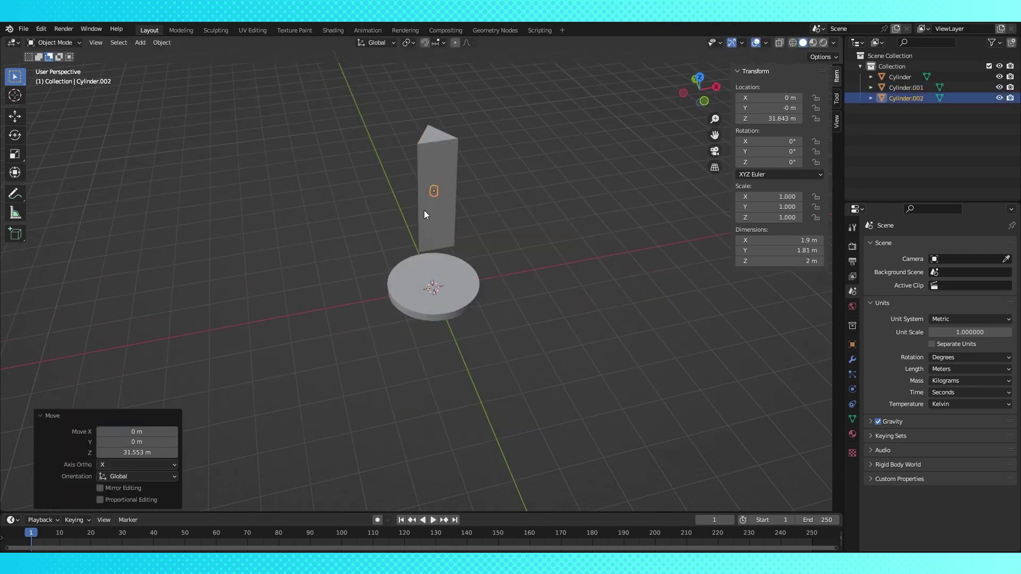
Scale the five-sided prism to about 5.35 and stretch its Z scale to about 15.7
key(s)
click(519, 270)
key(s)
key(z)
click(659, 357)
middle_drag(595, 321, 623, 311)
Add a cylinder with 7 vertices and raise it along Z to about 32.5 m, among the other prisms
key(shift+a)
mouse_move(624, 310)
click(670, 362)
key(g)
key(z)
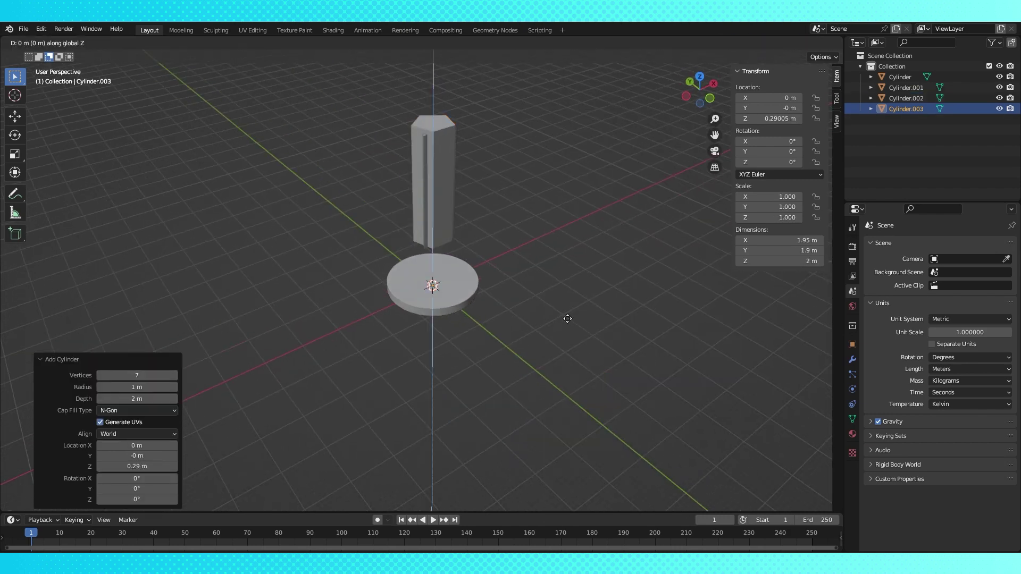
click(553, 239)
Scale the seven-sided prism to about 5.25 and stretch its Z scale to about 17.5
key(s)
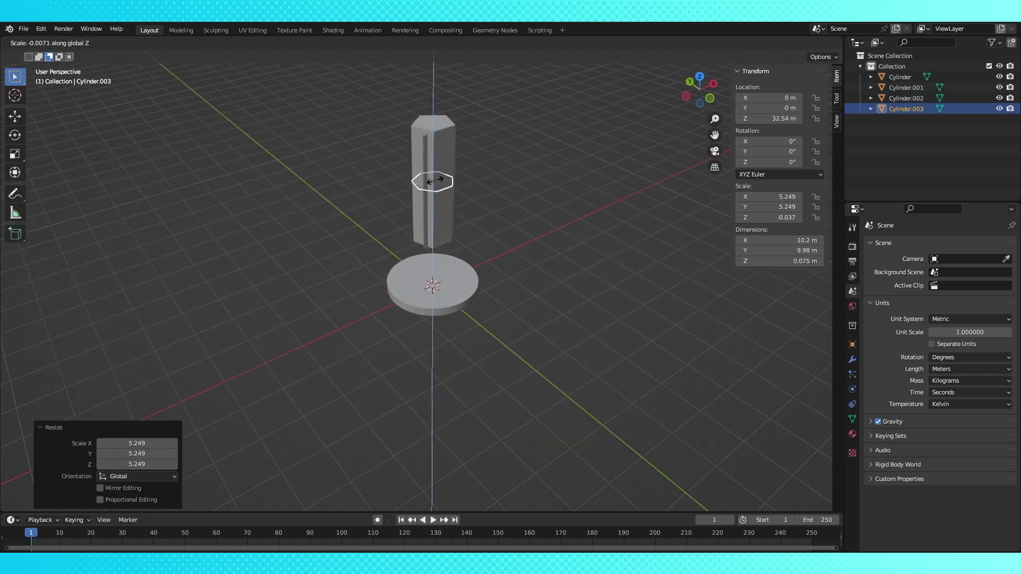
click(447, 184)
key(s)
key(z)
click(477, 198)
middle_drag(476, 199, 534, 244)
scroll(533, 244, up, 3)
Rename Cylinder.003 to 8, Cylinder.001 to 3, and Cylinder.002 to 5
double_click(914, 111)
text(8)
key(Return)
double_click(911, 96)
text(3)
key(Return)
double_click(910, 108)
text(5)
key(Return)
Hide prisms 5 and 8 and the round base disc, leaving only prism 3 in view
key(h)
click(894, 98)
key(h)
click(468, 388)
key(h)
Extrude the top face of prism 3 about 3.8 m along Z and merge it at center into a point
click(426, 230)
key(e)
key(z)
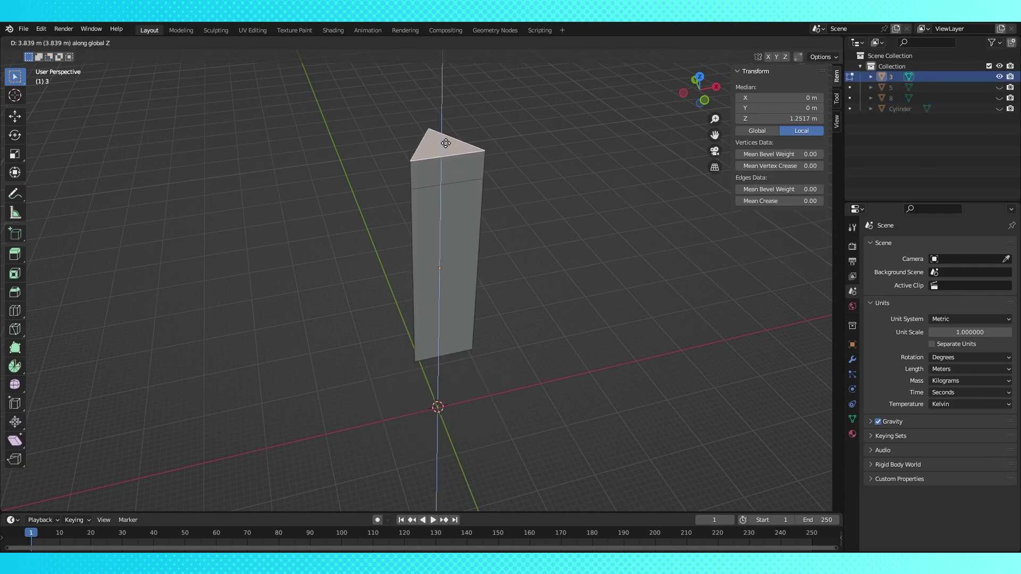
click(444, 142)
key(m)
click(441, 142)
Scale down the bottom face of prism 3 to taper its body, and hide the prism
middle_drag(468, 165, 505, 69)
click(436, 327)
key(s)
click(497, 304)
middle_drag(505, 277, 500, 313)
click(999, 77)
key(Tab)
Unhide prism 5, extrude its top face slightly upward, and merge that face at center into a point
click(999, 88)
click(436, 224)
key(Tab)
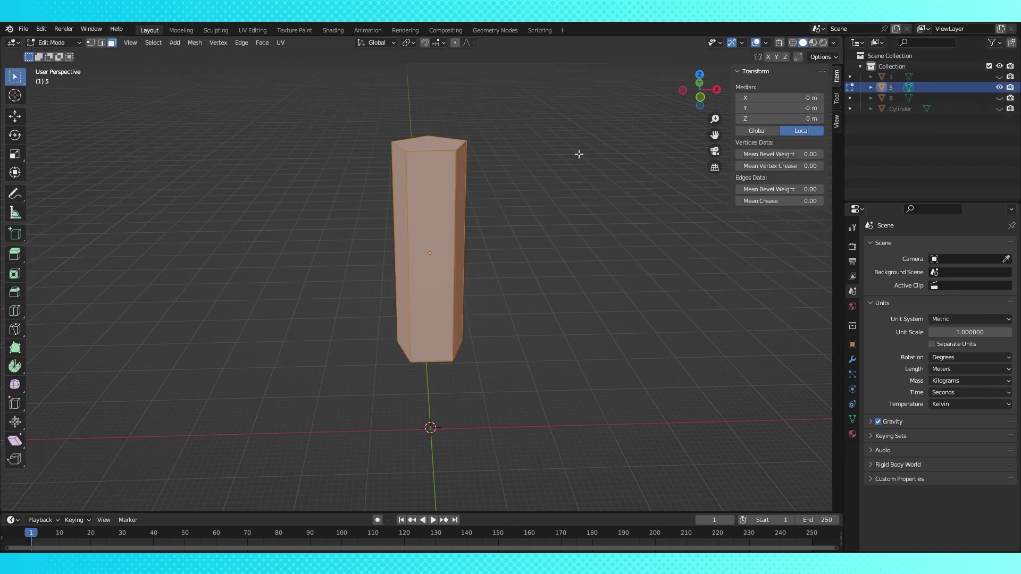
middle_drag(579, 155, 574, 191)
click(441, 195)
key(e)
click(447, 178)
key(m)
click(443, 170)
Scale down the bottom face of prism 5 to taper its body, and hide the prism
middle_drag(468, 175, 481, 96)
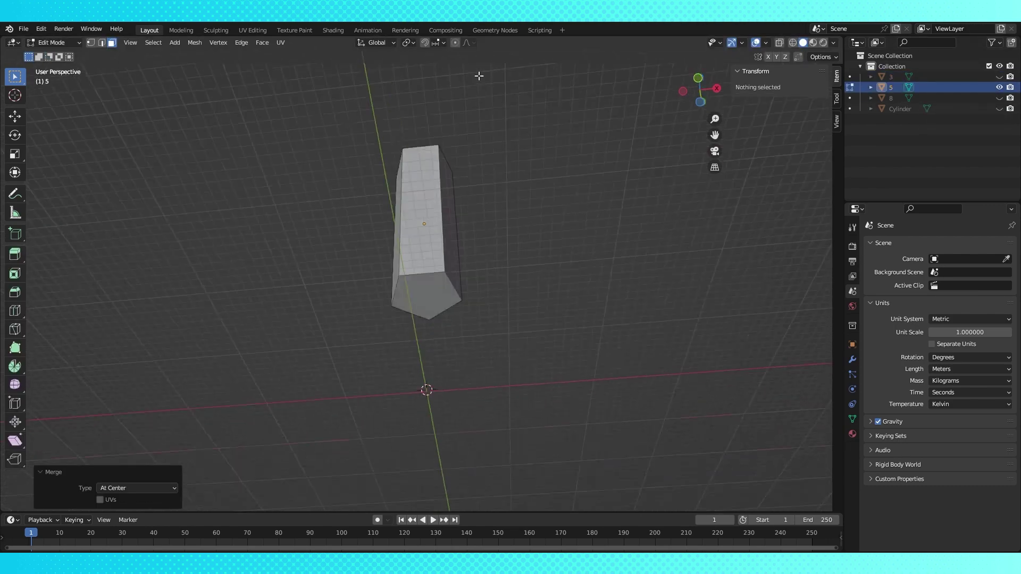
click(433, 300)
key(s)
click(487, 298)
middle_drag(495, 287, 505, 340)
key(Tab)
click(998, 87)
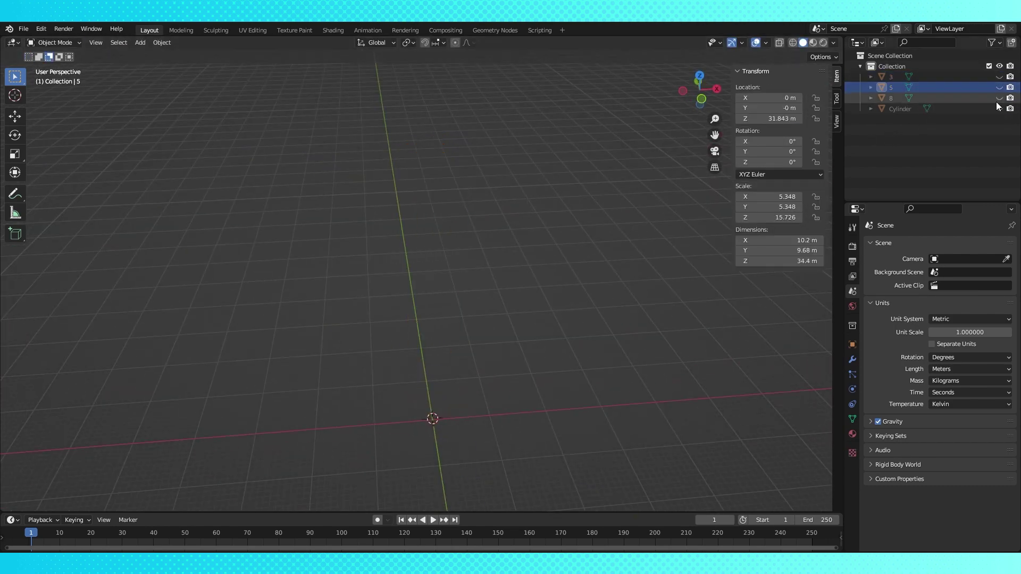
Unhide prism 8, extrude its top face about 2.2 m upward, and merge it at center into a point
click(999, 97)
click(452, 229)
key(Tab)
middle_drag(510, 230, 511, 266)
click(457, 147)
key(e)
key(m)
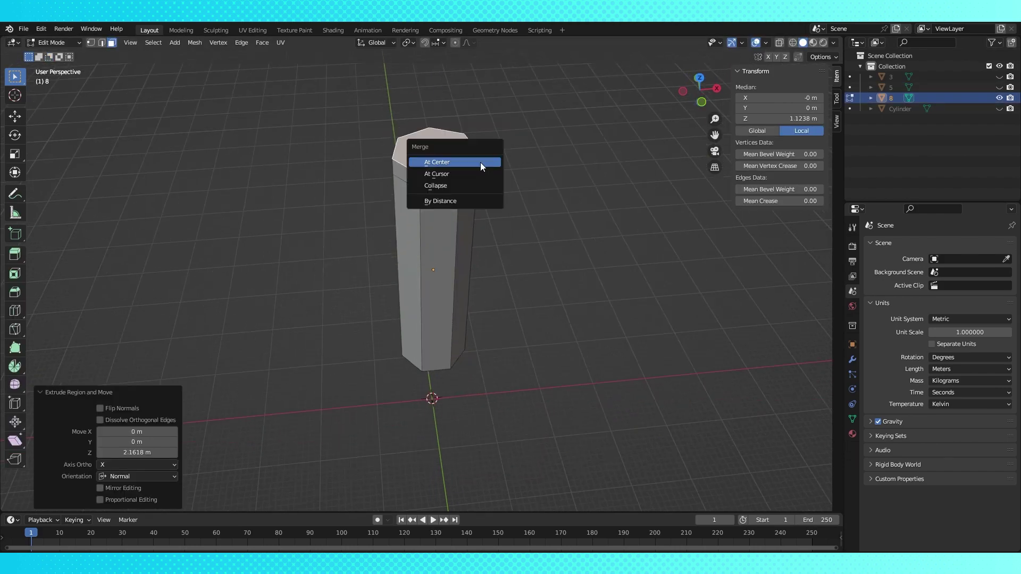
click(484, 162)
Scale down the bottom face of prism 8 to taper its body
middle_drag(485, 162, 422, 318)
click(421, 318)
key(s)
click(585, 273)
middle_drag(586, 273, 526, 346)
Raise the tip vertex of prism 8 along Z, making the prism about 40.2 m tall
key(1)
click(415, 171)
key(g)
key(z)
middle_drag(426, 175, 457, 184)
click(528, 139)
key(Tab)
Unhide prisms 3 and 5 and the base disc so all four objects are shown
click(998, 87)
click(999, 108)
click(999, 98)
click(998, 87)
click(999, 76)
click(998, 87)
click(999, 98)
Move prism 8 about 80.1 m along Y, away from the base disc
middle_drag(578, 250, 569, 246)
click(438, 146)
key(g)
key(y)
click(473, 160)
middle_drag(460, 163, 427, 160)
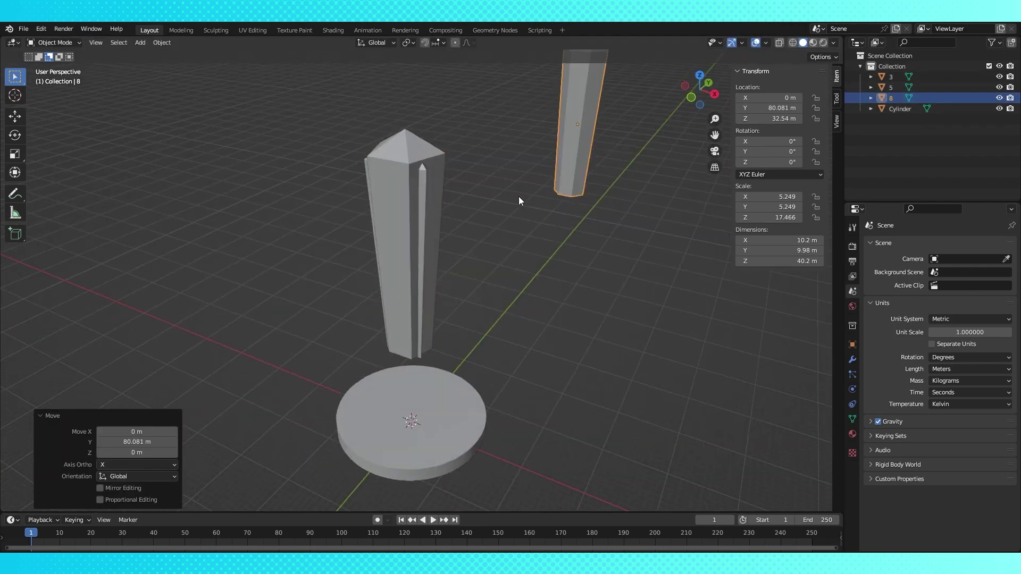
Move prism 5 along Y to just in front of prism 8, and prism 3 to about 33.8 m
click(417, 161)
key(g)
key(y)
click(534, 74)
click(393, 177)
key(g)
key(y)
click(464, 140)
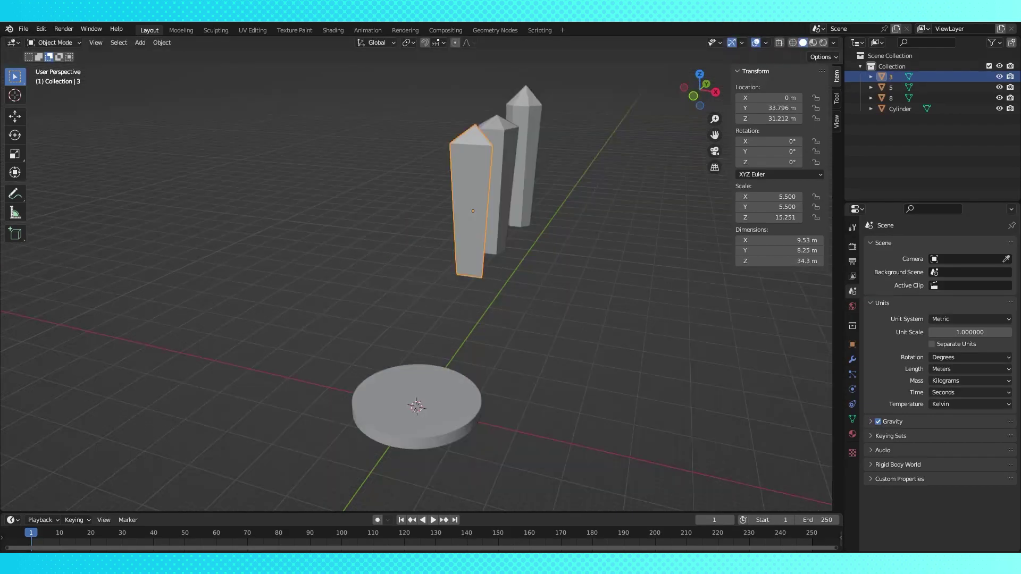
Add a cylinder with 64 vertices at the center of the base disc
click(320, 444)
key(shift+a)
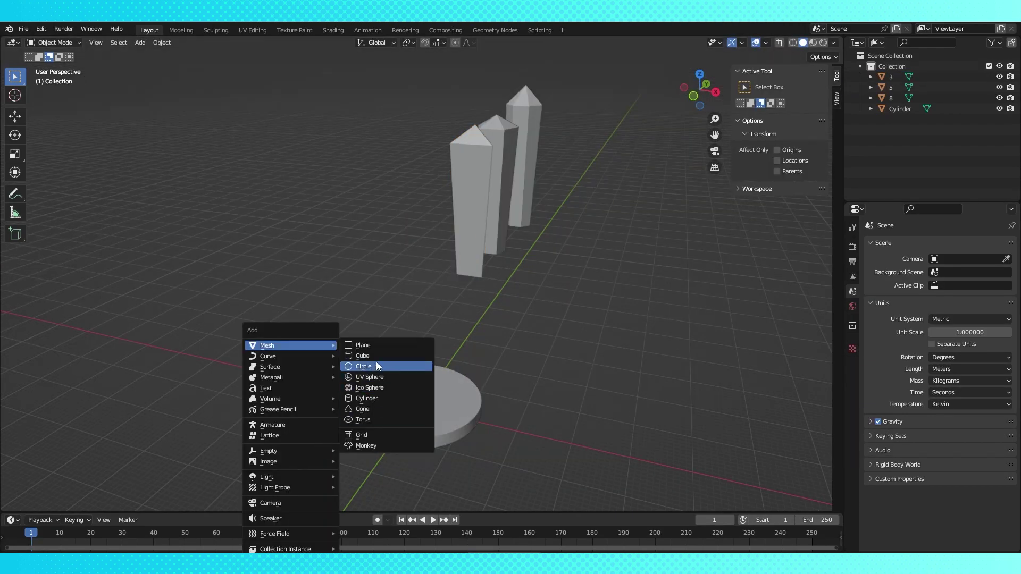
click(386, 398)
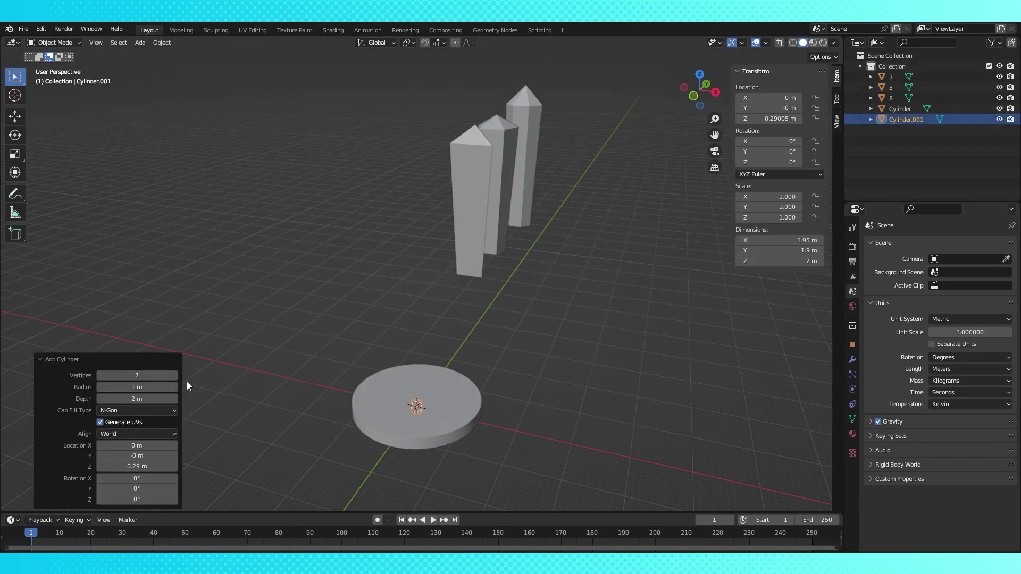
click(176, 375)
click(175, 375)
click(175, 376)
click(175, 375)
click(176, 376)
click(176, 375)
click(176, 375)
click(144, 376)
text(64)
key(Return)
Scale the new 64-sided cylinder to about 5.3 m across
click(418, 407)
click(419, 407)
key(s)
click(673, 470)
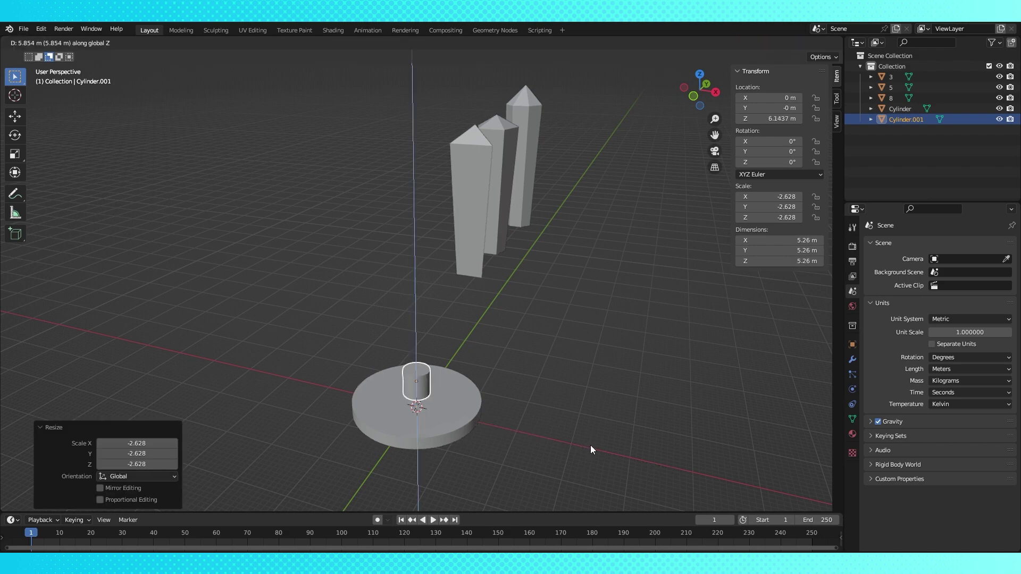
Raise the new cylinder along Z to about 6.1 m and widen it to about 18 m in X and Y only
key(g)
key(z)
click(590, 450)
key(s)
key(shift+z)
click(597, 426)
middle_drag(606, 428, 590, 405)
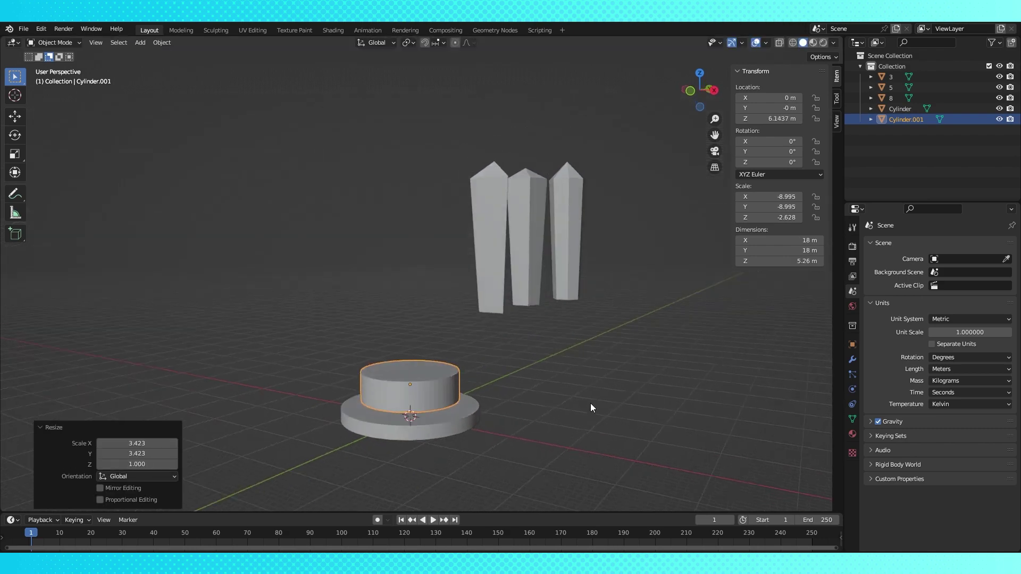
Extrude the cylinder's top face up about 5 m and scale it inward to form a taper
key(Tab)
click(434, 397)
click(111, 43)
middle_drag(392, 360, 396, 404)
click(420, 357)
key(e)
click(492, 381)
key(s)
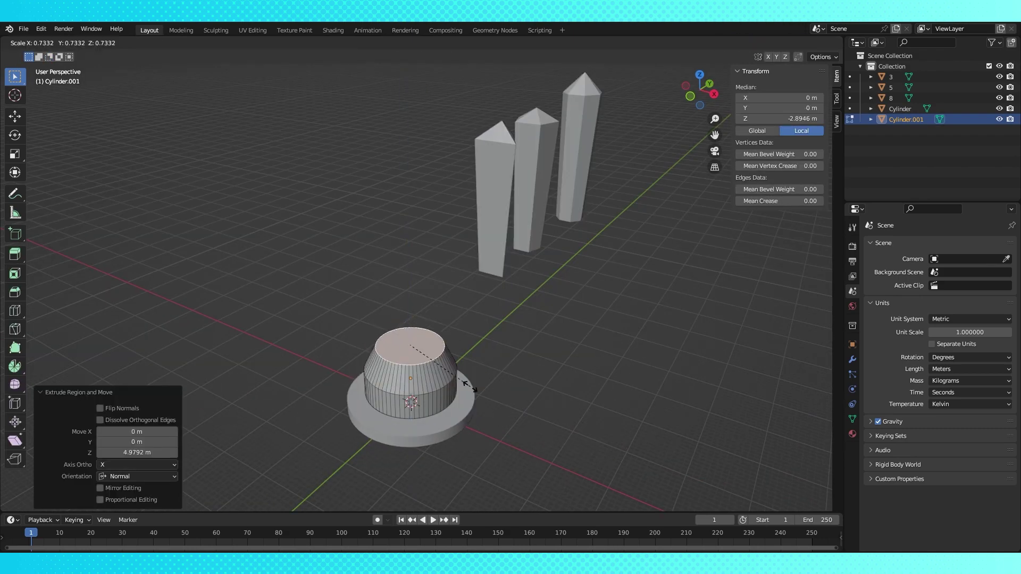
click(454, 373)
Hide the base disc and scale the tapered cylinder's bottom face
middle_drag(454, 372, 454, 165)
click(999, 109)
click(413, 360)
key(s)
click(447, 367)
Extrude the mound's top face again, shape it into a narrow tip, and show the base disc
middle_drag(446, 367, 449, 447)
click(412, 342)
key(e)
click(422, 346)
middle_drag(463, 351, 521, 356)
click(999, 108)
middle_drag(414, 429, 478, 310)
click(478, 310)
click(479, 331)
key(s)
click(605, 353)
Return to Object Mode and lower the mound about 1.7 m along Z into the base disc
middle_drag(605, 353, 589, 405)
key(Tab)
key(g)
key(z)
click(601, 362)
mouse_move(601, 362)
middle_down()
mouse_move(645, 362)
mouse_move(607, 362)
middle_up()
Hide prisms 3, 5 and 8 and switch to the Modeling workspace
click(999, 98)
click(999, 88)
click(999, 77)
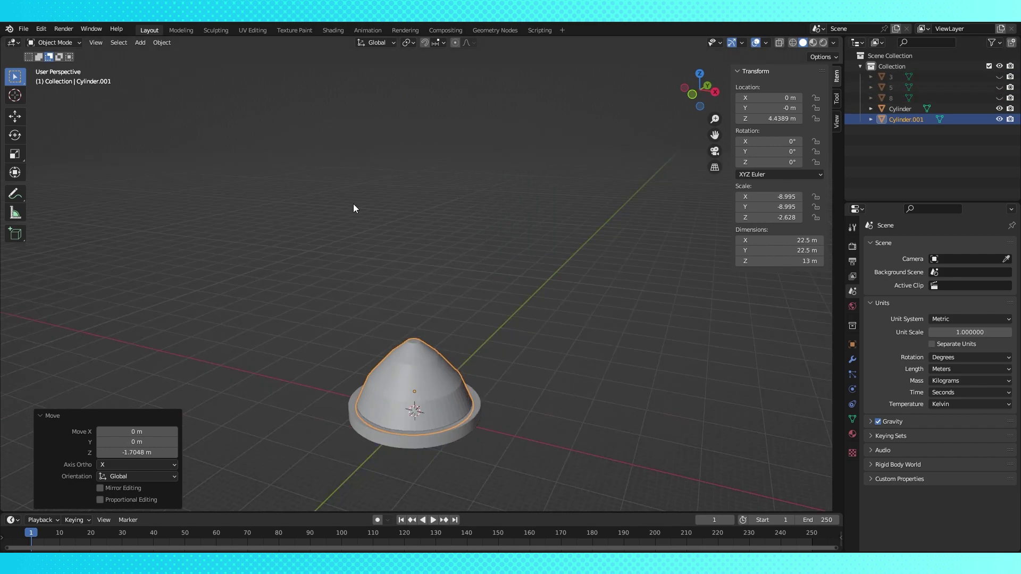
click(181, 30)
scroll(570, 236, down, 5)
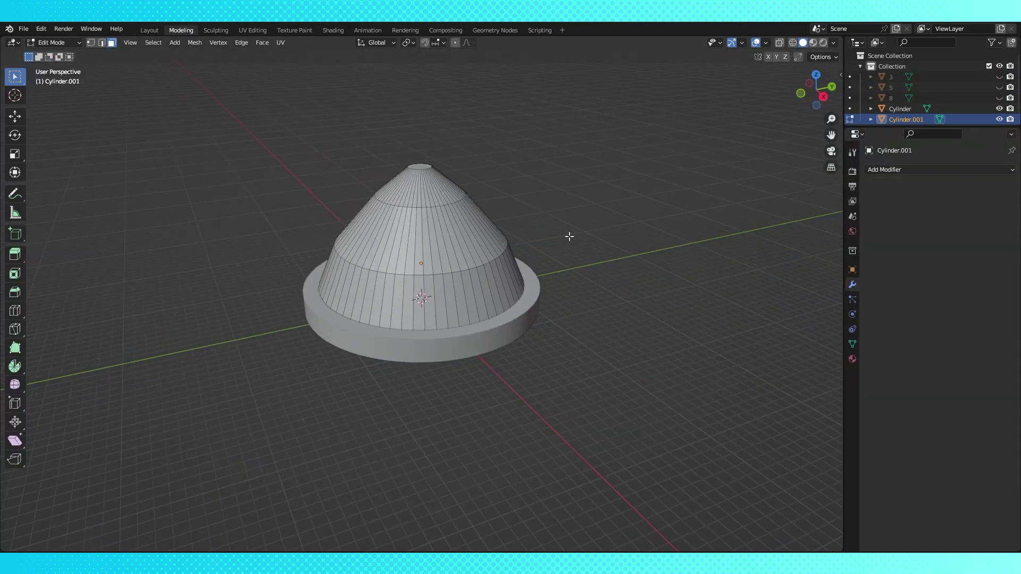
middle_drag(570, 236, 533, 266)
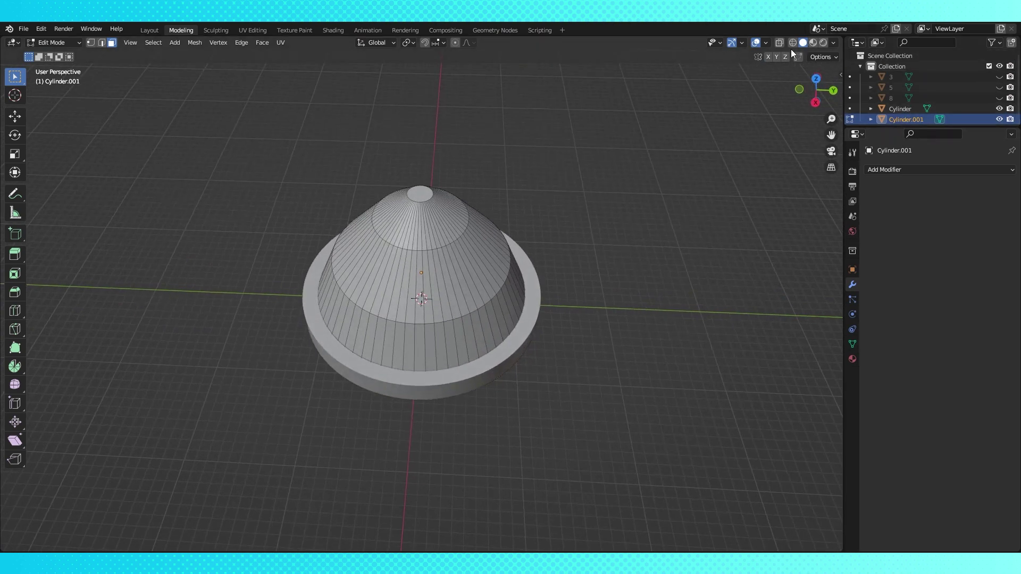
click(831, 56)
click(832, 45)
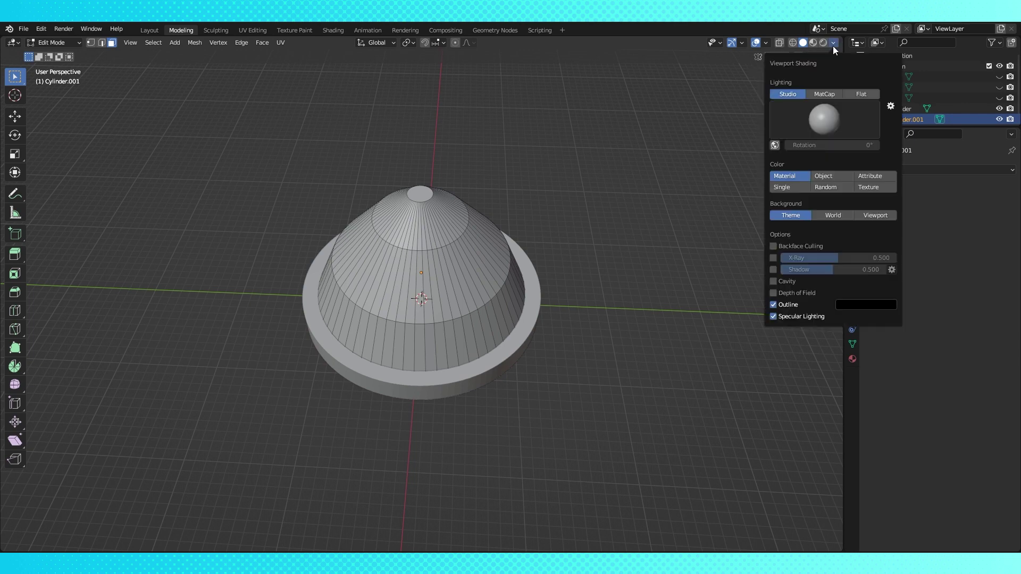
click(833, 46)
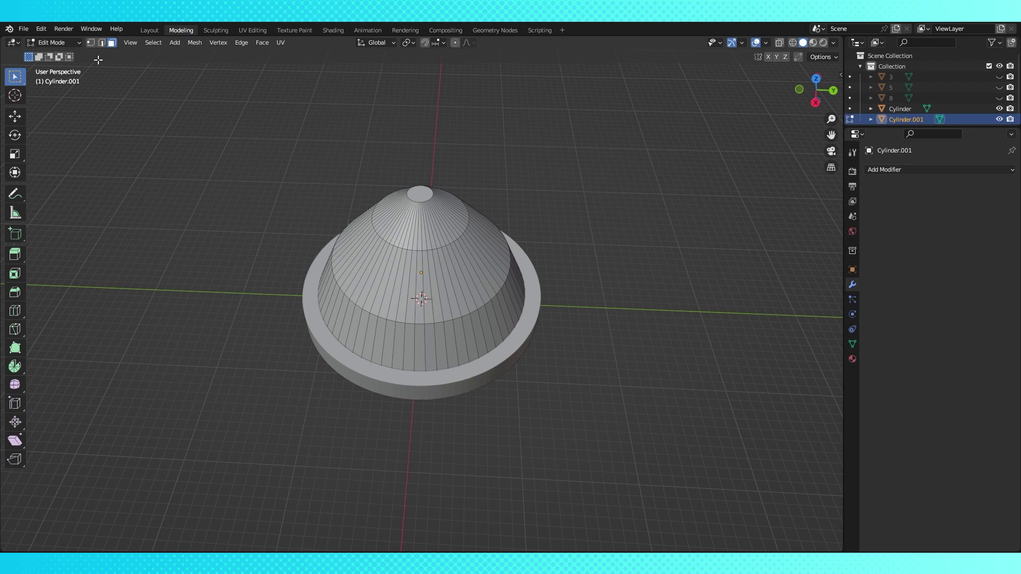
Put the mound in Sculpt Mode and remesh it with the chosen voxel size
click(53, 43)
click(62, 80)
click(785, 57)
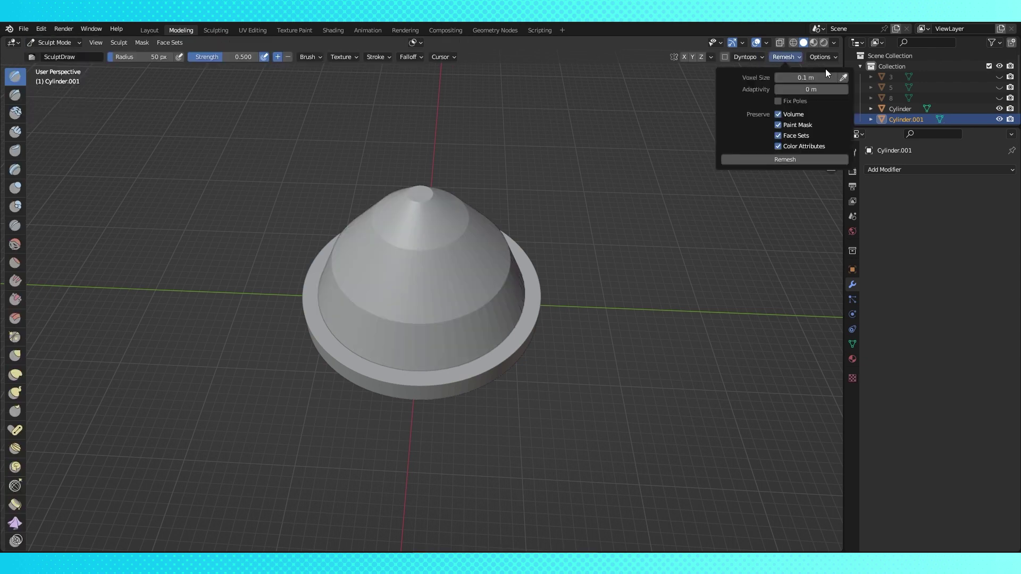
click(795, 78)
key(Return)
click(785, 159)
middle_drag(479, 181, 416, 180)
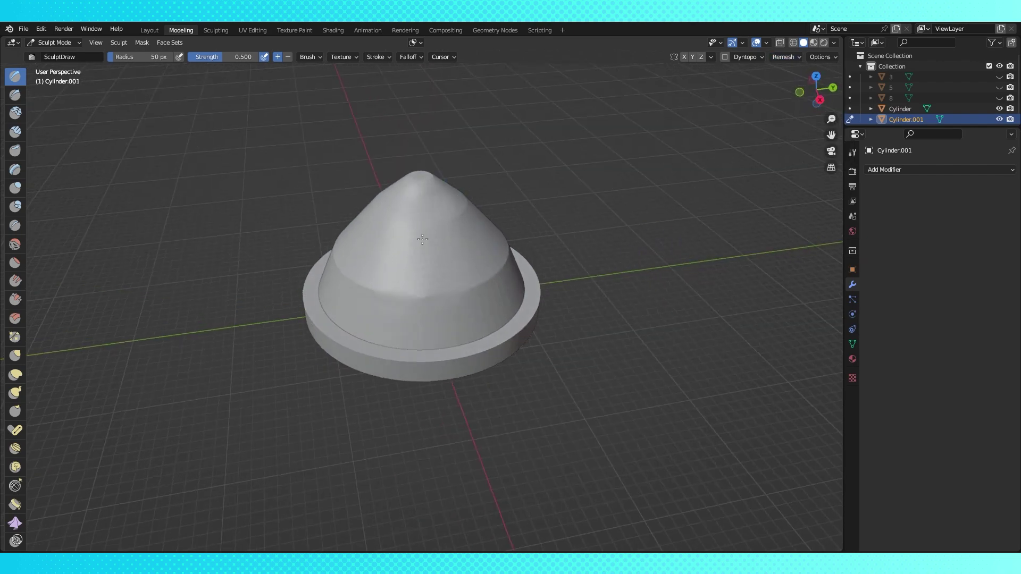
Sculpt around the mound's slopes with the Draw brush at 50 px to round off the stepped edges
mouse_move(410, 297)
mouse_down()
mouse_move(468, 290)
mouse_move(462, 271)
mouse_up()
middle_drag(463, 271, 522, 327)
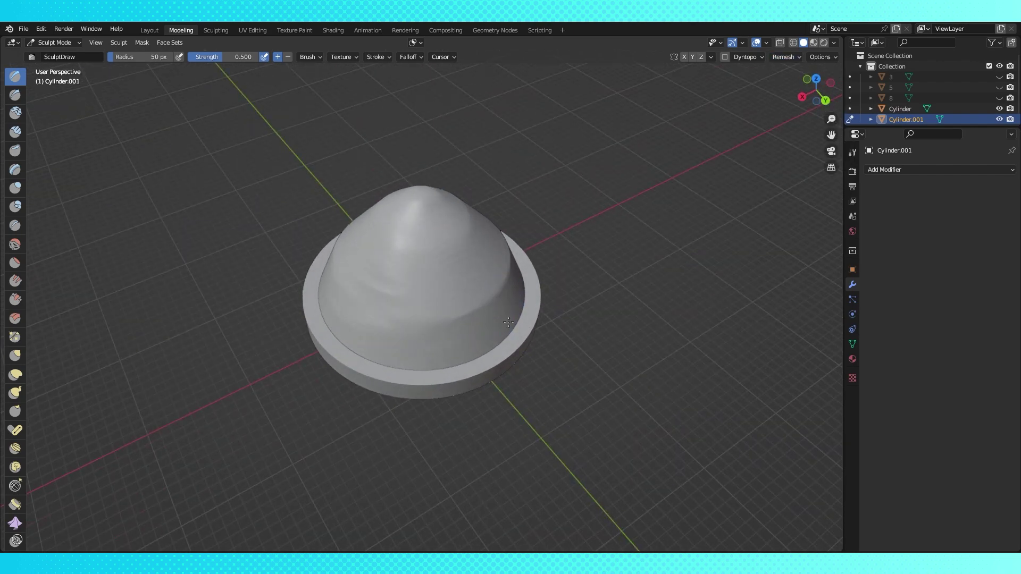
scroll(417, 288, down, 2)
mouse_move(458, 238)
middle_down()
mouse_move(399, 289)
mouse_move(433, 319)
mouse_move(467, 324)
mouse_move(445, 227)
middle_up()
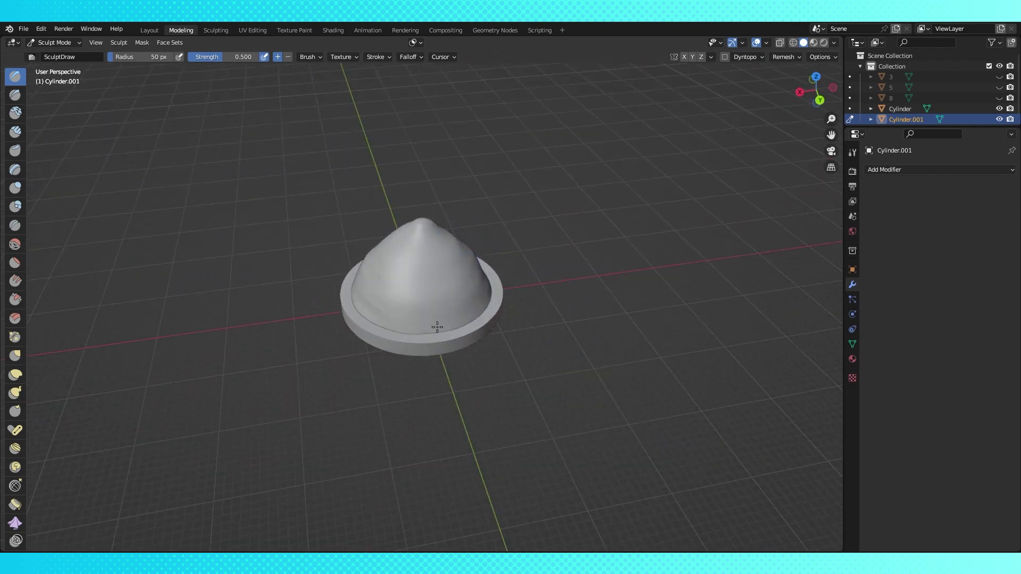
middle_drag(498, 293, 404, 255)
Widen the brush list to two columns and sculpt uneven ridges into one side of the mound
drag(28, 201, 45, 195)
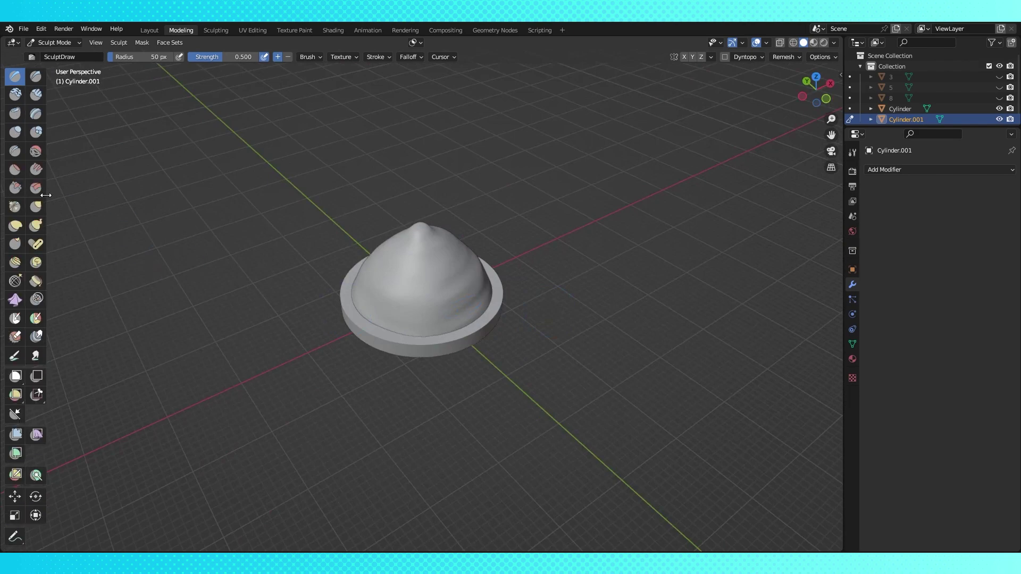
scroll(358, 319, up, 3)
drag(358, 319, 391, 269)
mouse_move(391, 268)
middle_down()
mouse_move(417, 235)
mouse_move(517, 234)
mouse_move(465, 249)
mouse_move(436, 215)
middle_up()
mouse_move(436, 216)
mouse_down()
mouse_move(399, 237)
mouse_move(424, 245)
mouse_up()
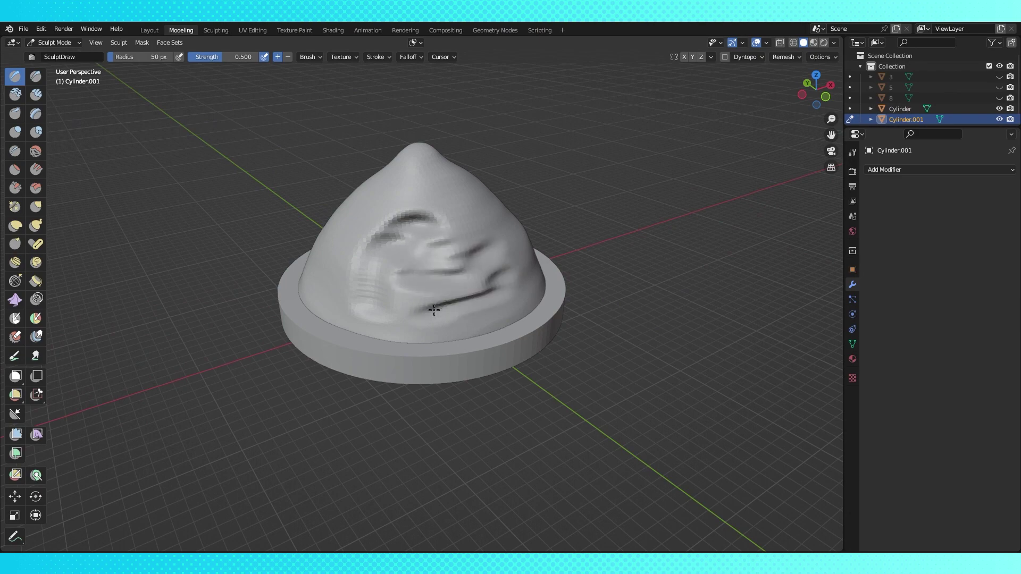
Carve wavy horizontal grooves all around the mound with inverted Draw brush strokes for a rocky surface
middle_drag(440, 297, 433, 256)
middle_drag(537, 311, 459, 308)
mouse_move(465, 315)
ctrl+mouse_down()
mouse_move(401, 297)
mouse_move(485, 276)
ctrl+mouse_up()
middle_drag(559, 279, 492, 285)
ctrl+drag(509, 287, 394, 294)
middle_drag(532, 252, 499, 226)
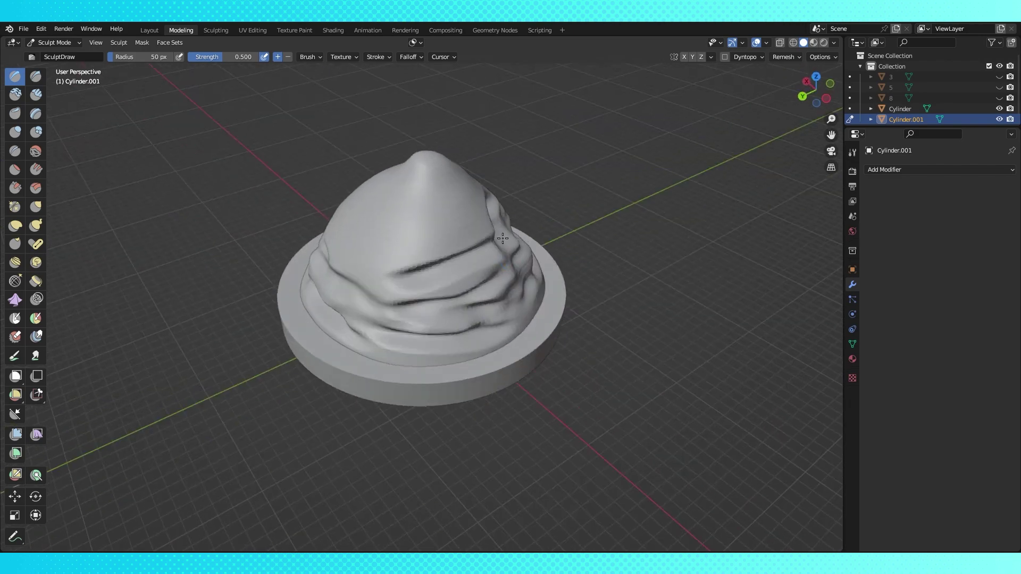
mouse_move(337, 235)
middle_down()
mouse_move(460, 217)
mouse_move(416, 247)
middle_up()
middle_drag(480, 268, 484, 249)
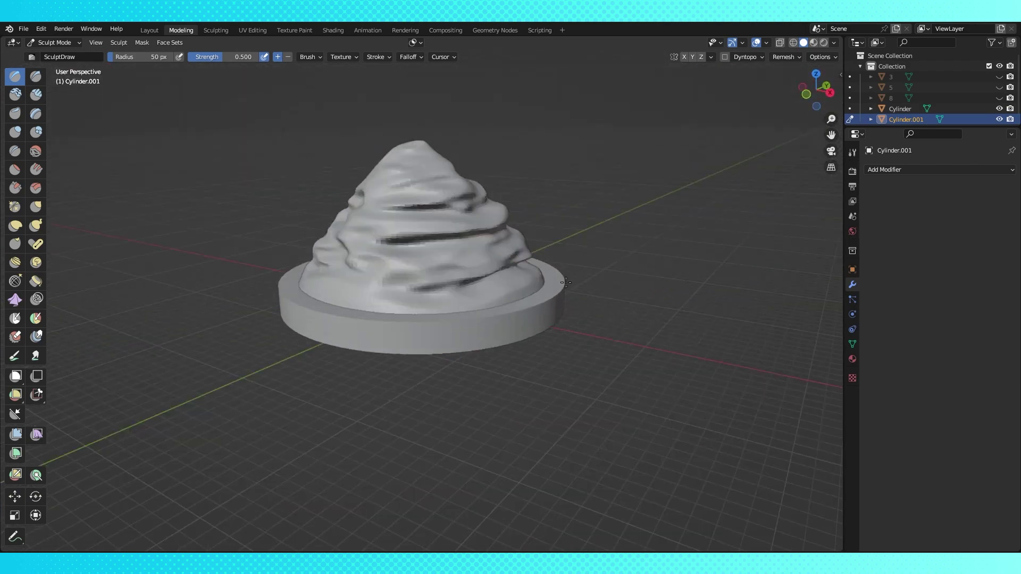
mouse_move(467, 278)
middle_down()
mouse_move(486, 264)
mouse_move(364, 262)
mouse_move(492, 269)
mouse_move(510, 250)
mouse_move(546, 308)
middle_up()
middle_drag(410, 215, 559, 255)
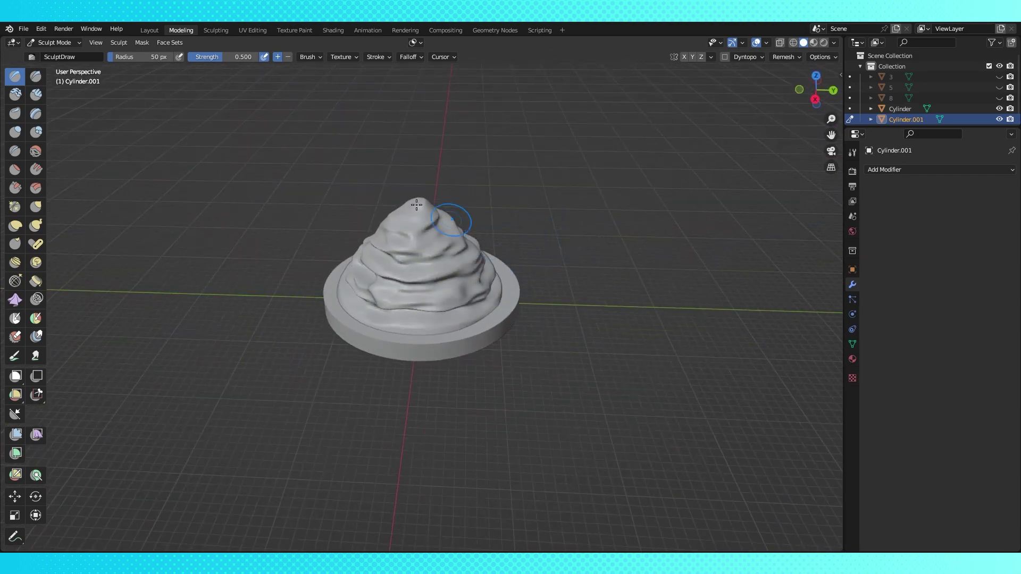
click(74, 43)
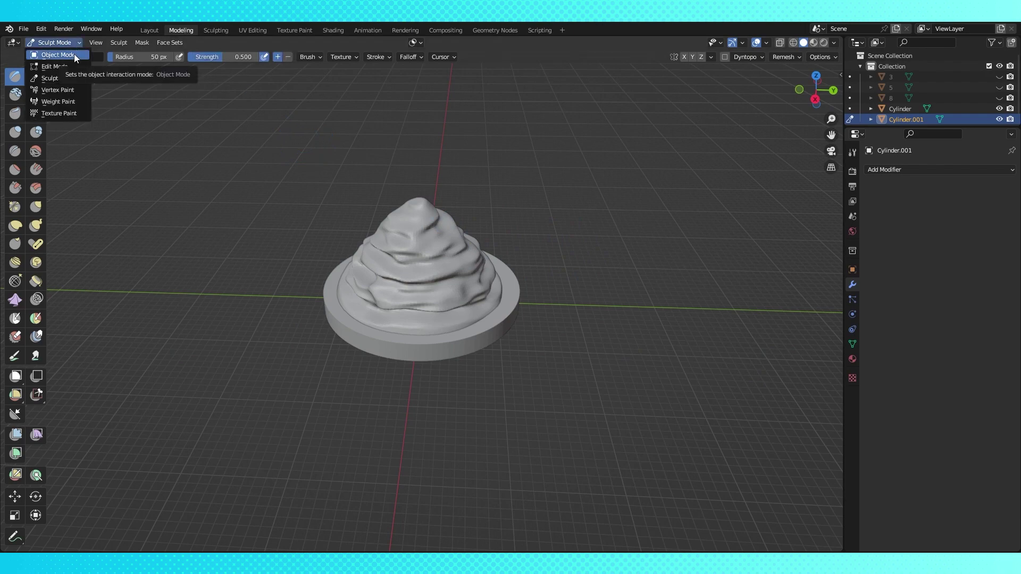
click(61, 44)
click(61, 44)
click(216, 31)
scroll(447, 192, down, 8)
mouse_move(446, 192)
middle_down()
mouse_move(426, 194)
mouse_move(432, 181)
mouse_move(431, 196)
middle_up()
click(181, 30)
Switch the mound to Object Mode and show prisms 3, 5 and 8
click(67, 42)
click(56, 55)
scroll(444, 208, down, 4)
drag(999, 77, 999, 97)
middle_drag(500, 162, 552, 238)
Move prism 3 along Y to the mound and place two duplicates of it nearby
click(535, 173)
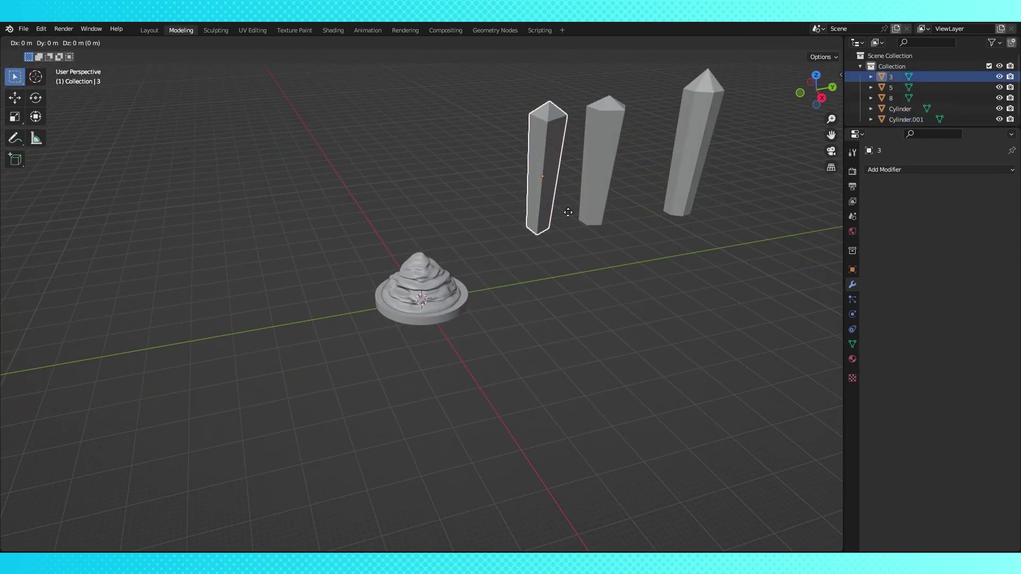
key(y)
click(429, 249)
middle_drag(429, 248, 493, 256)
key(shift+d)
click(488, 240)
key(shift+d)
click(581, 285)
Tilt the three copies of prism 3 in different directions and gather them so they fan out from the mound
click(407, 228)
key(r)
click(518, 221)
click(437, 188)
key(r)
middle_drag(438, 189, 496, 228)
click(493, 191)
click(495, 227)
key(r)
click(497, 194)
key(g)
click(450, 214)
Adjust the upright prism copy's geometry along Z in Edit Mode, finishing in Object Mode
key(Tab)
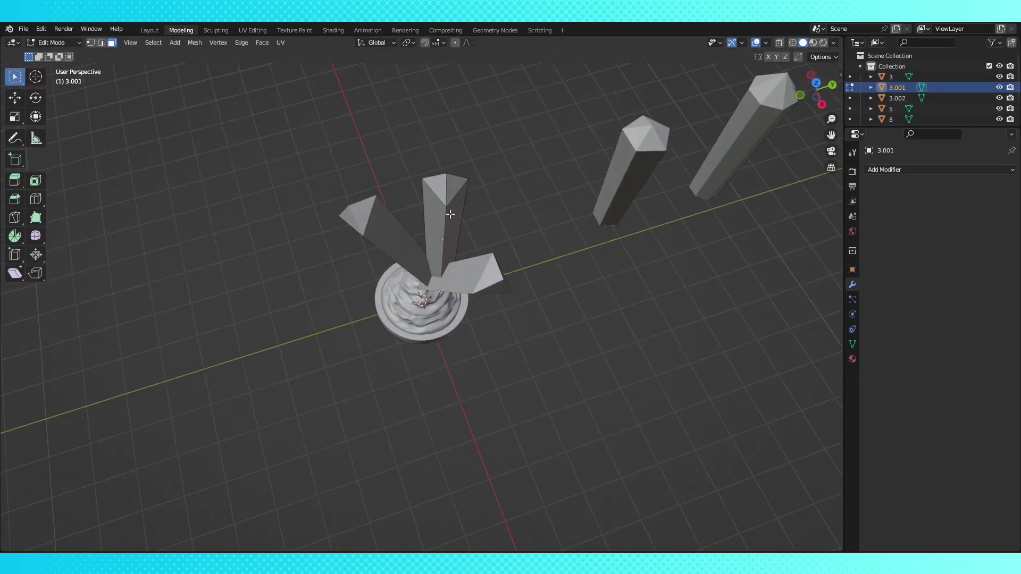
middle_drag(476, 179, 475, 162)
key(g)
key(z)
click(472, 159)
middle_drag(327, 150, 404, 139)
click(355, 134)
click(111, 43)
key(Tab)
Select the three copies of prism 3 together and scale them down
shift+click(473, 200)
shift+click(399, 196)
key(s)
middle_drag(461, 212, 467, 235)
Rotate one of the prism 3 copies and move another down to the mound
click(490, 203)
key(r)
click(437, 181)
click(441, 170)
key(g)
click(450, 283)
Add the remaining prism 3 copies to the selection and move them toward the mound
middle_drag(450, 283, 476, 327)
shift+click(406, 199)
shift+click(422, 186)
key(g)
click(409, 213)
Resize and angle the small prism cluster so it sticks out of the mound's flank
middle_drag(361, 235, 538, 223)
key(s)
click(556, 278)
key(g)
click(539, 320)
key(r)
click(618, 273)
Duplicate prism 5 and narrow the copy to about 0.43 in X and Y, keeping its height
scroll(508, 227, down, 3)
click(528, 159)
key(shift+d)
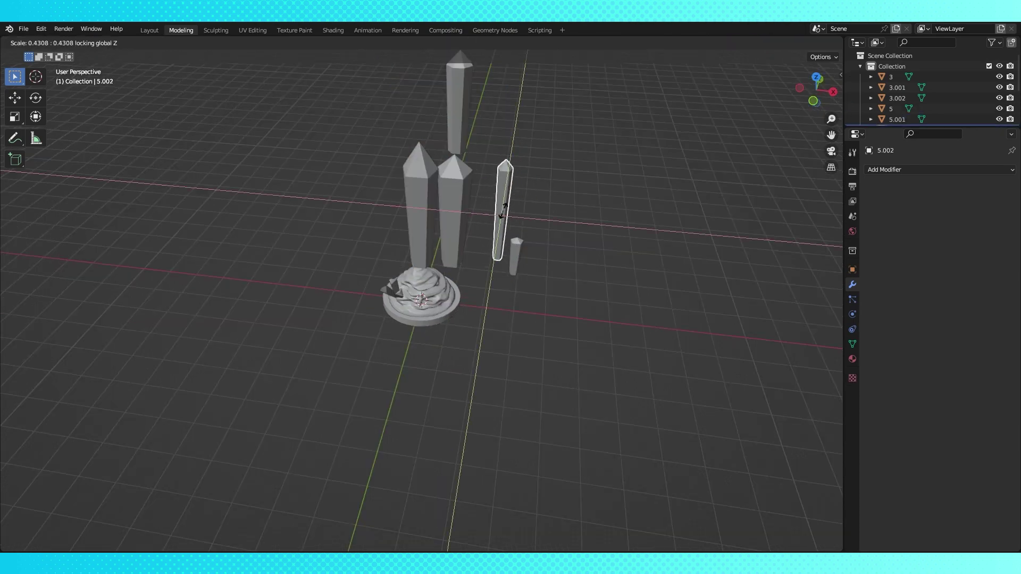
middle_drag(506, 206, 575, 289)
Duplicate another crystal and move the prism 5 cluster along Z into the mound's top
key(shift+d)
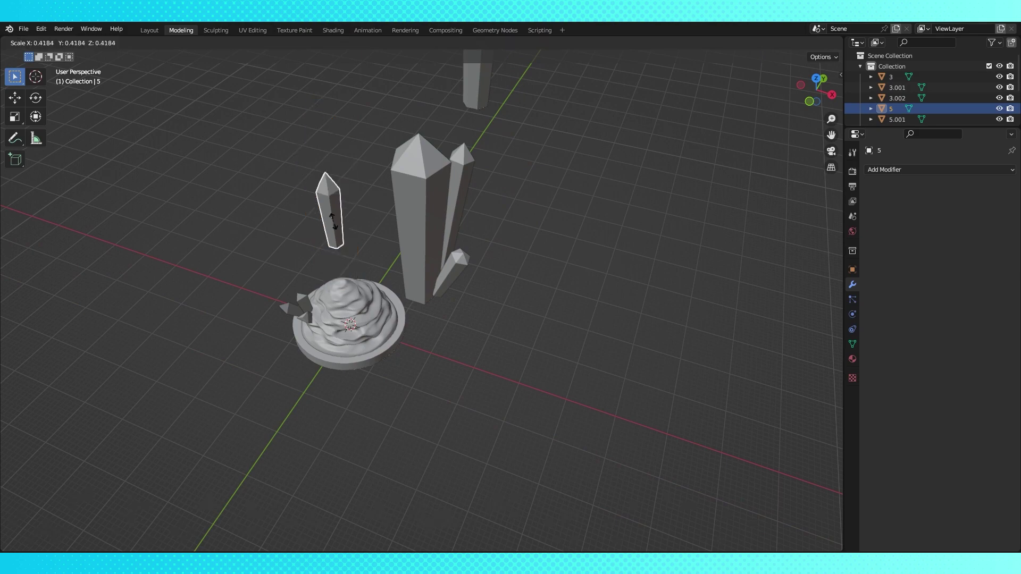
middle_drag(372, 223, 458, 237)
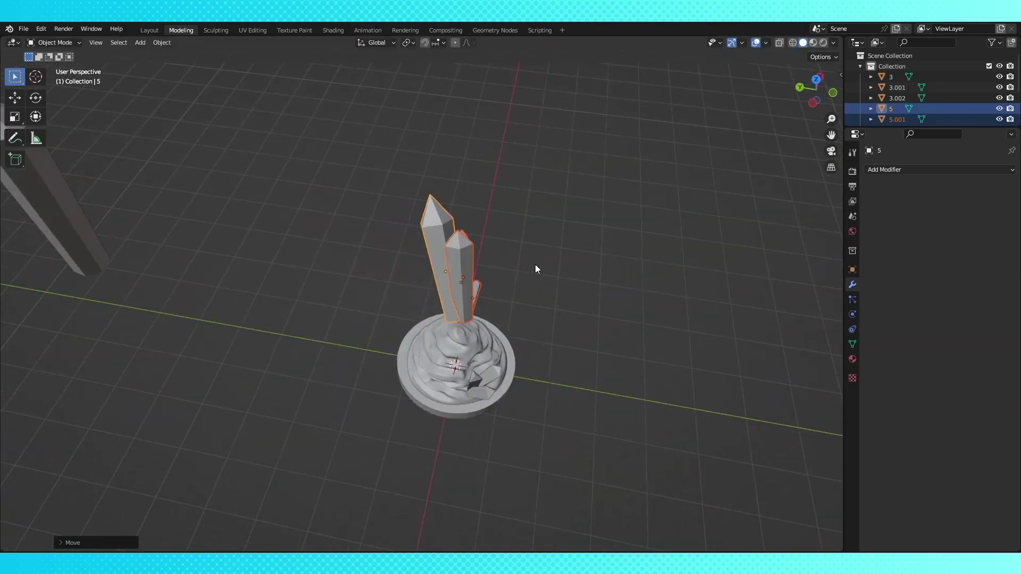
key(g)
key(z)
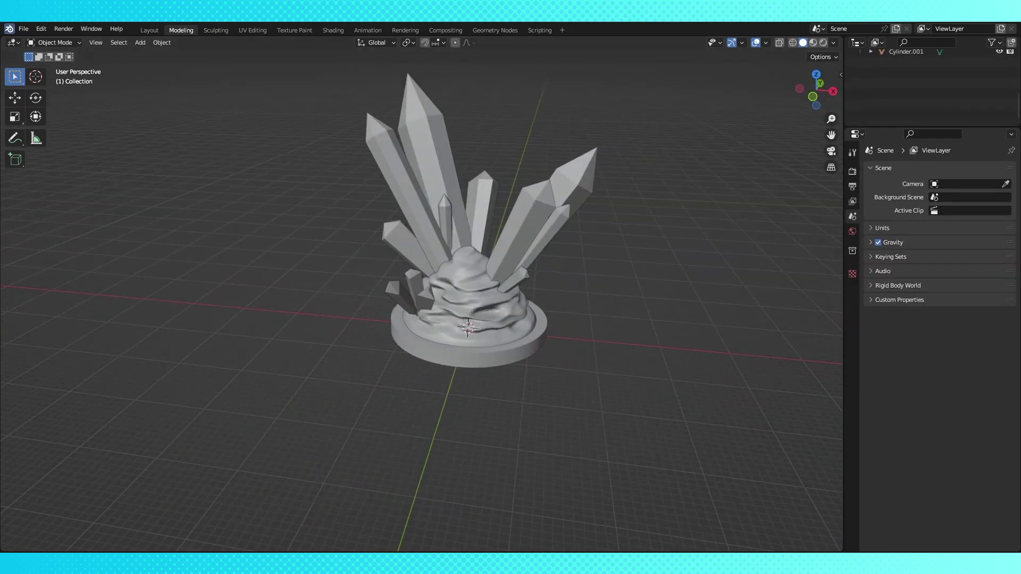
Export the finished crystal model as an STL file named Crystals
click(23, 29)
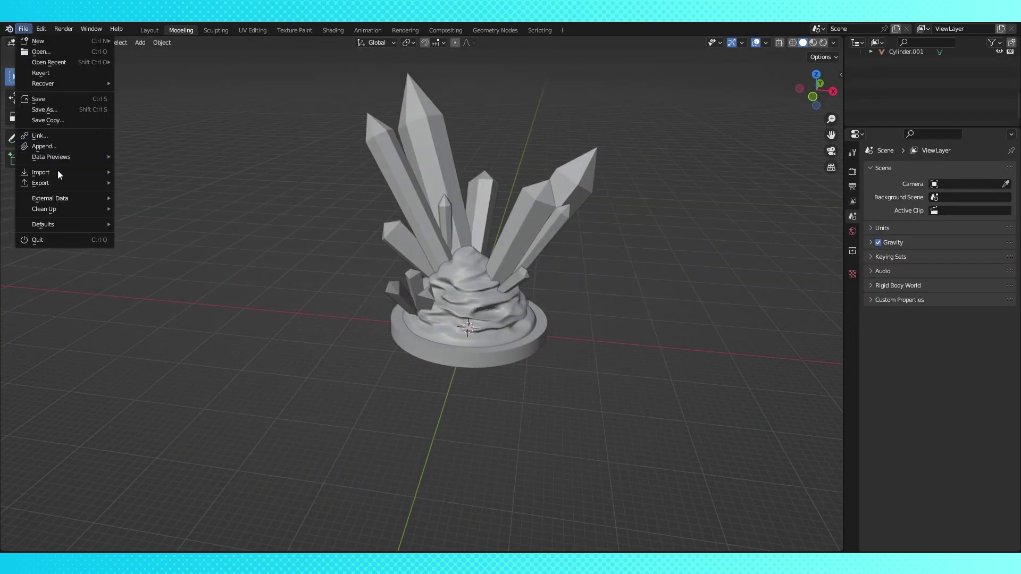
mouse_move(61, 181)
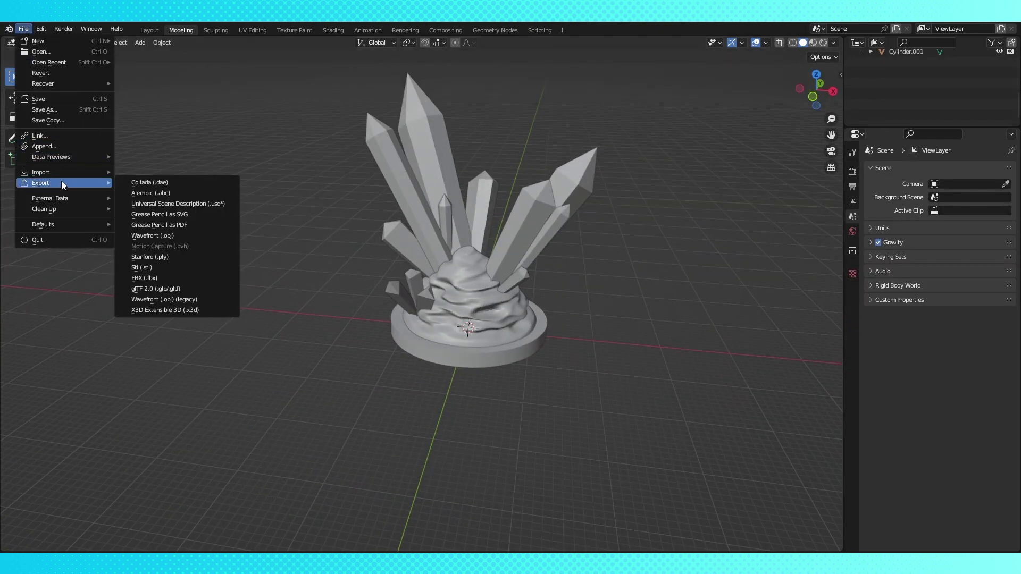
click(161, 266)
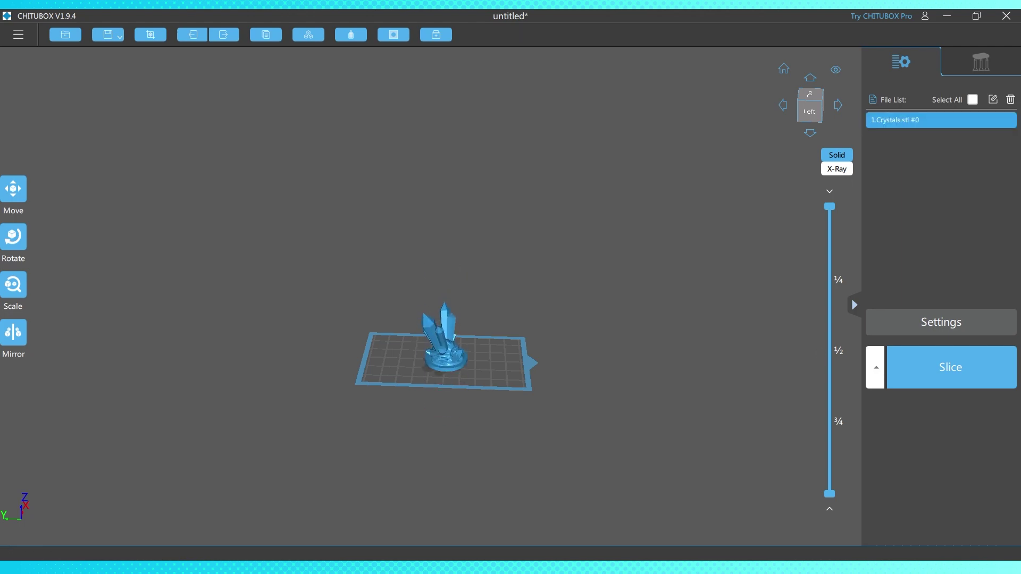
In CHITUBOX, select the Crystals.stl model and move it along Y to one end of the build plate
middle_drag(559, 323, 576, 299)
right_drag(576, 299, 553, 314)
click(452, 355)
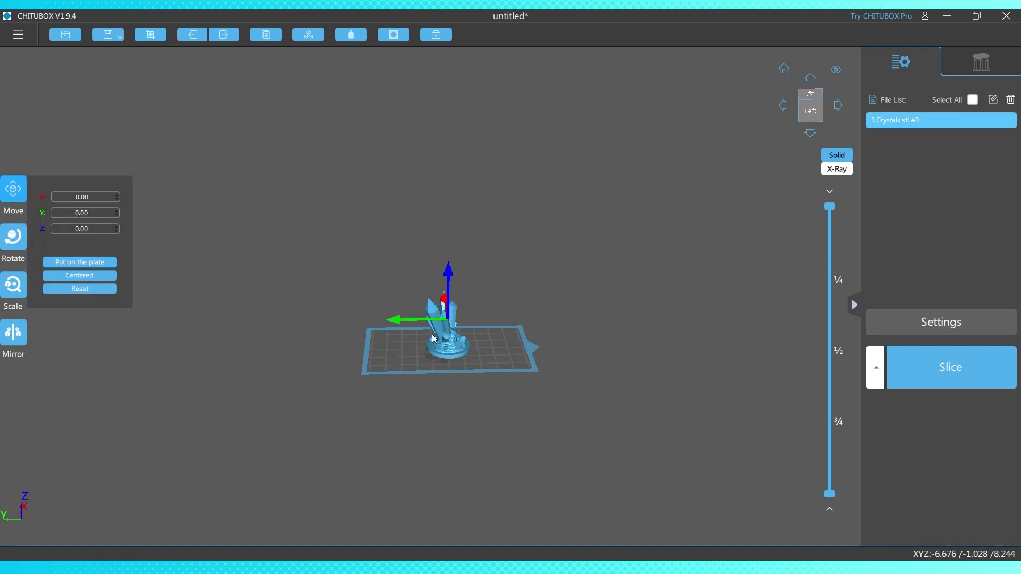
drag(423, 347, 375, 349)
Rotate the crystal model to 50° about the X axis
click(13, 236)
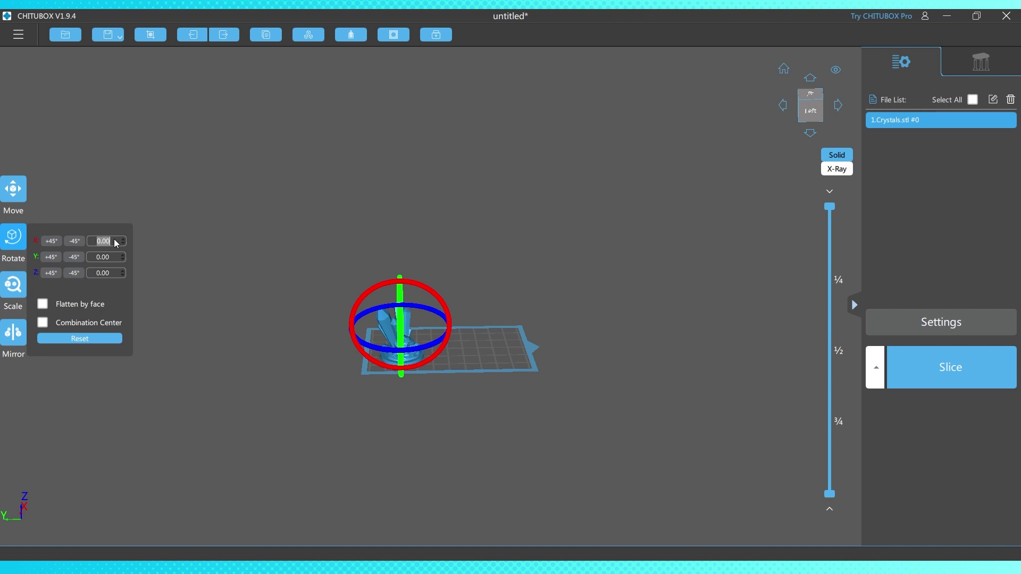
click(114, 243)
text(50)
key(Return)
click(13, 237)
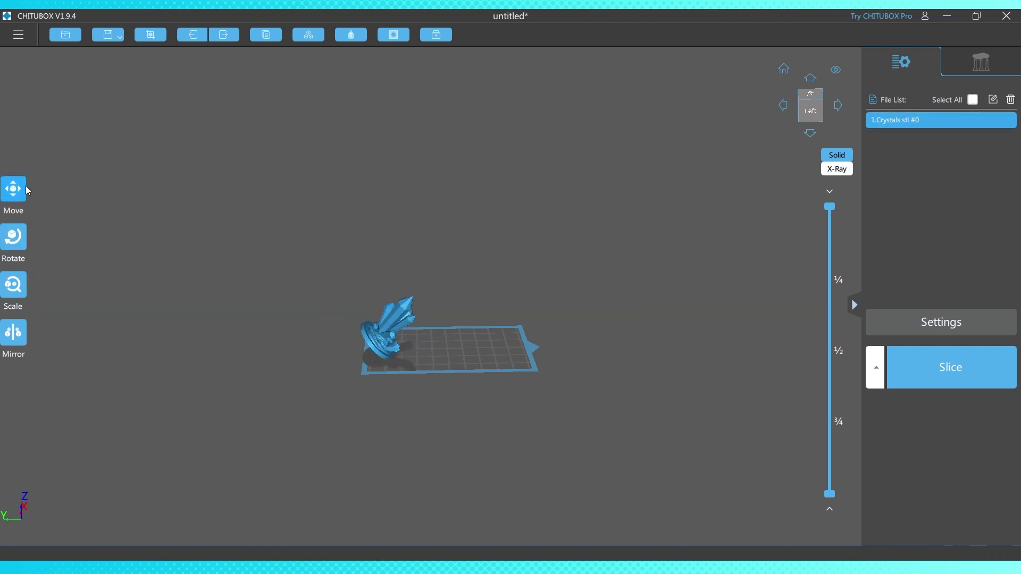
Move the crystal model to about X -0.11, Y 22.55 near the end of the build plate
click(19, 189)
drag(377, 350, 395, 349)
click(504, 337)
right_drag(504, 337, 429, 383)
click(390, 303)
drag(393, 304, 405, 287)
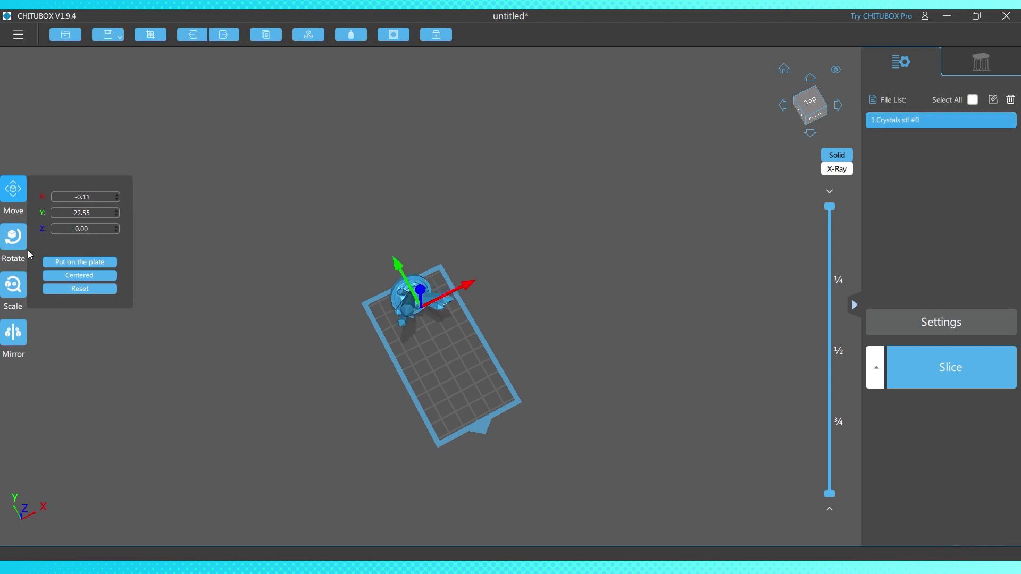
Mirror the crystal model on the Y and Z axes while keeping the original model
click(17, 341)
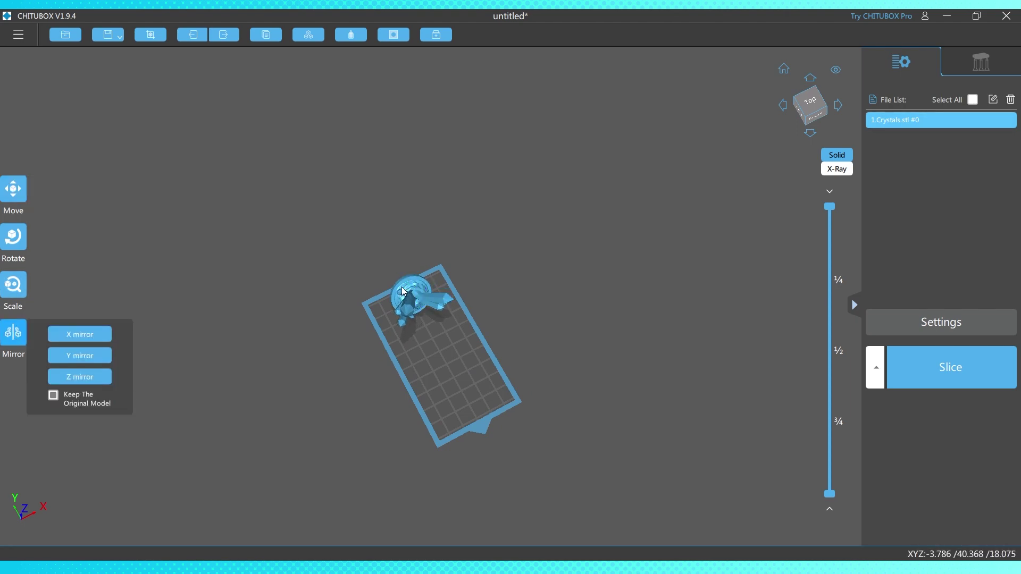
click(90, 357)
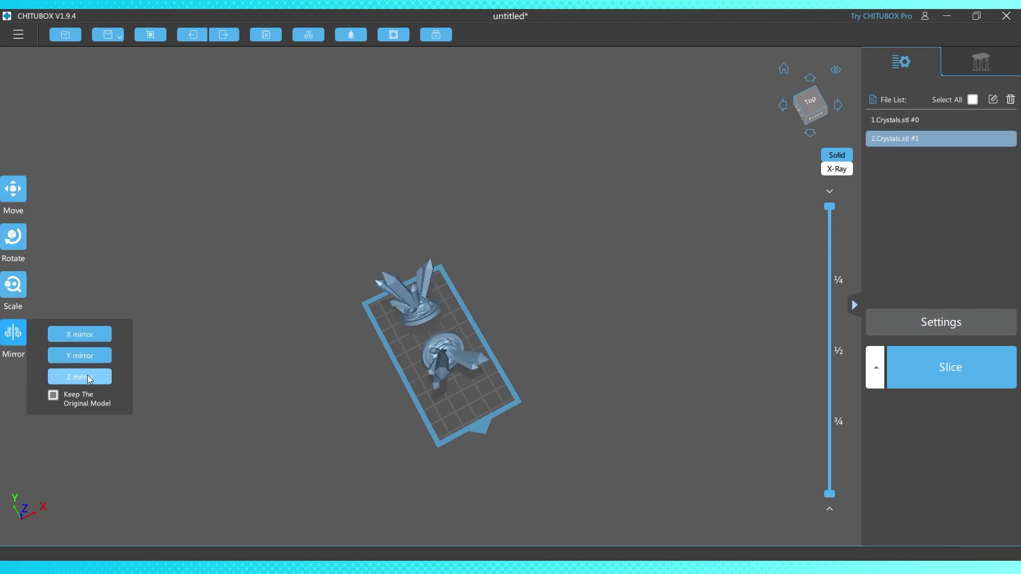
click(87, 380)
Rotate the middle crystal copy to about -98° about the X axis
click(449, 359)
right_drag(452, 362, 648, 277)
click(15, 238)
drag(447, 276, 410, 306)
right_drag(379, 266, 405, 265)
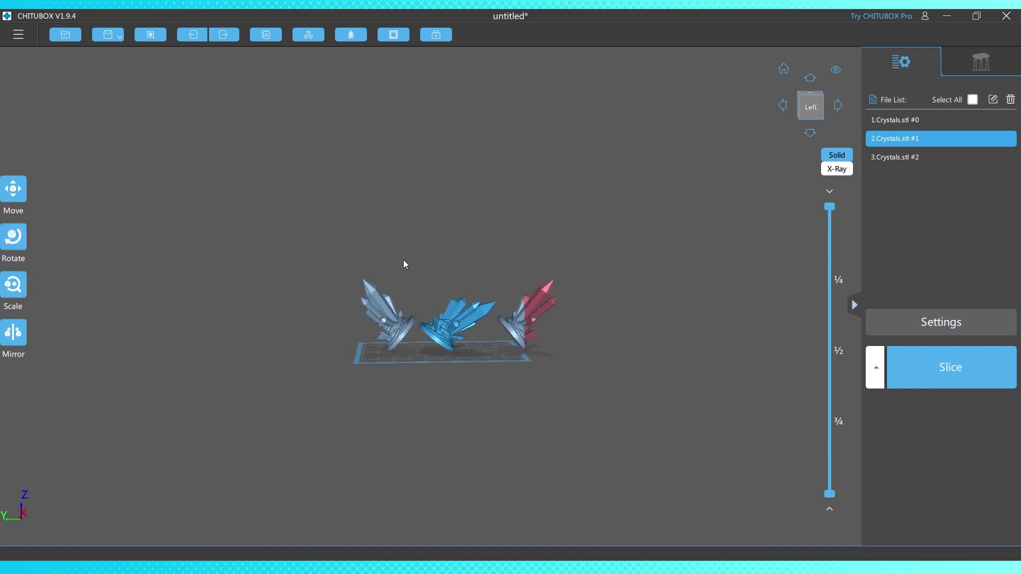
key(r)
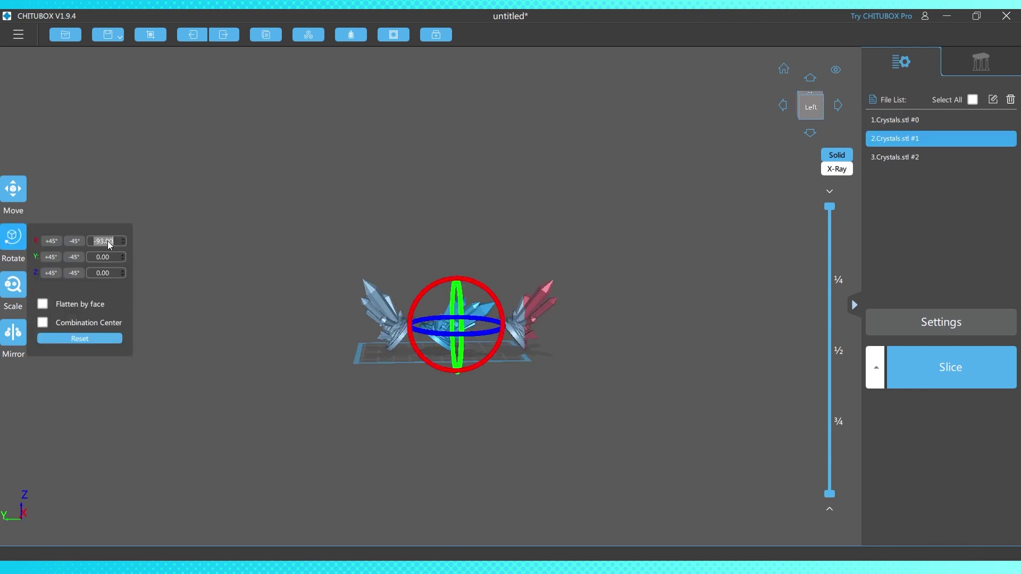
click(109, 245)
text(-100)
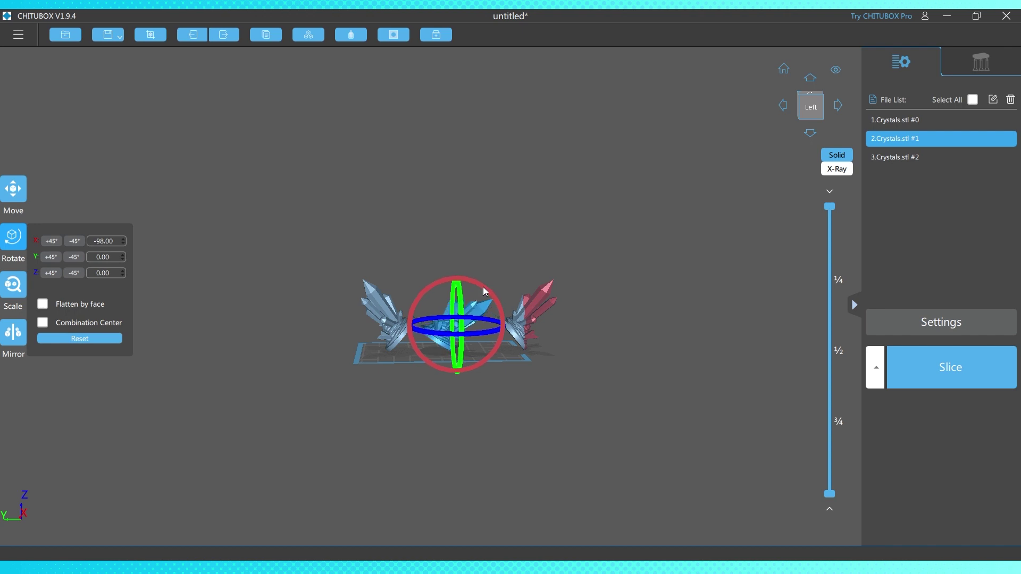
click(397, 334)
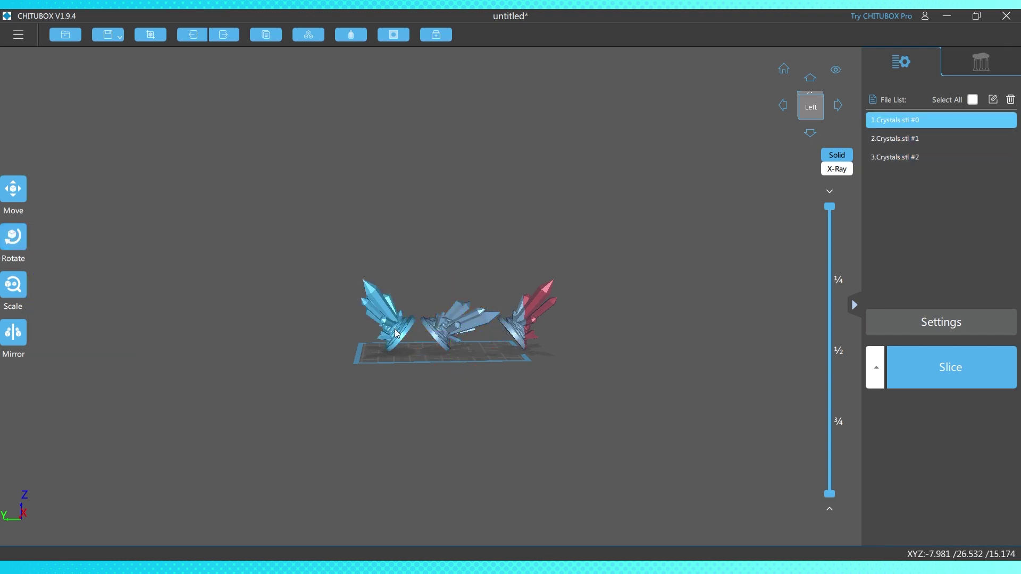
Rotate the middle crystal copy about the Z axis so its crystals face the opposite way
right_drag(480, 351, 440, 383)
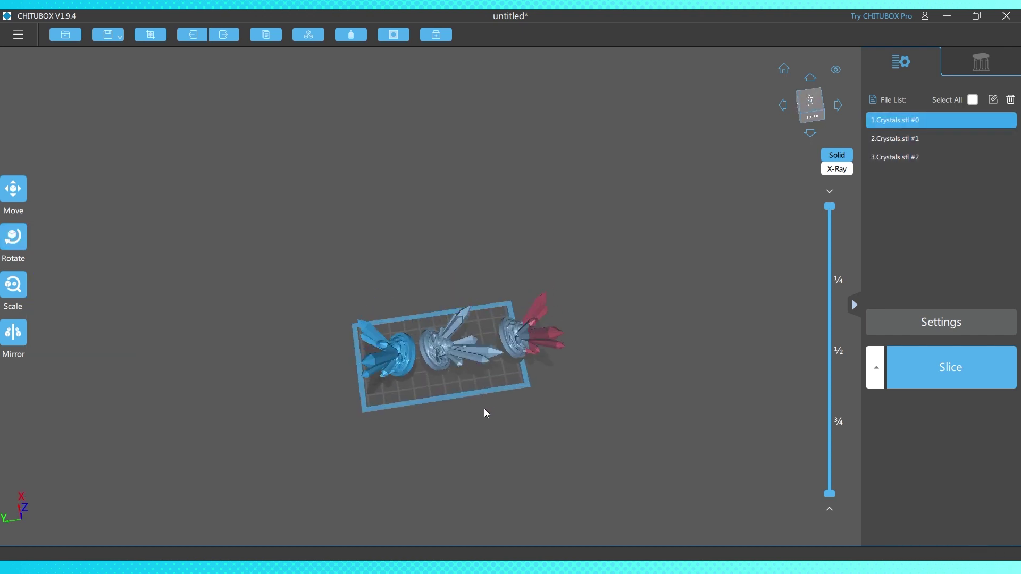
click(459, 340)
click(13, 236)
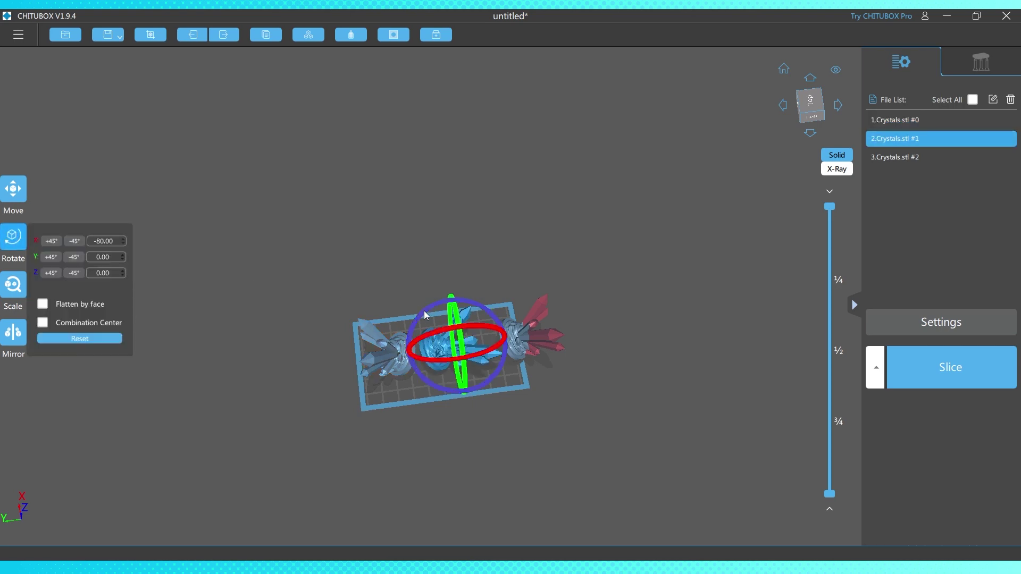
click(529, 398)
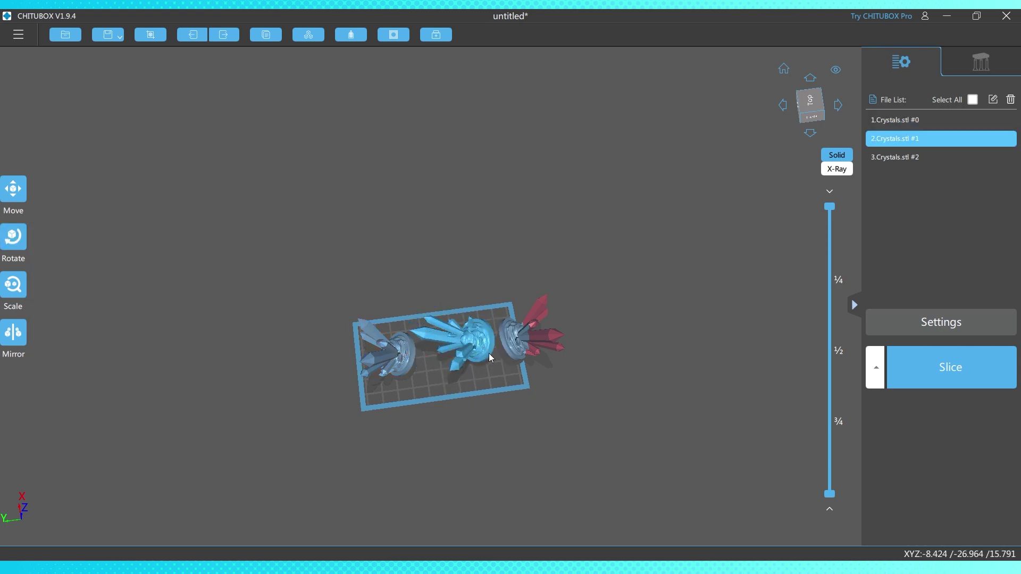
Move the middle crystal copy to about X 12.61, Y 1.85 and bring the out-of-bounds third copy onto the plate
click(9, 195)
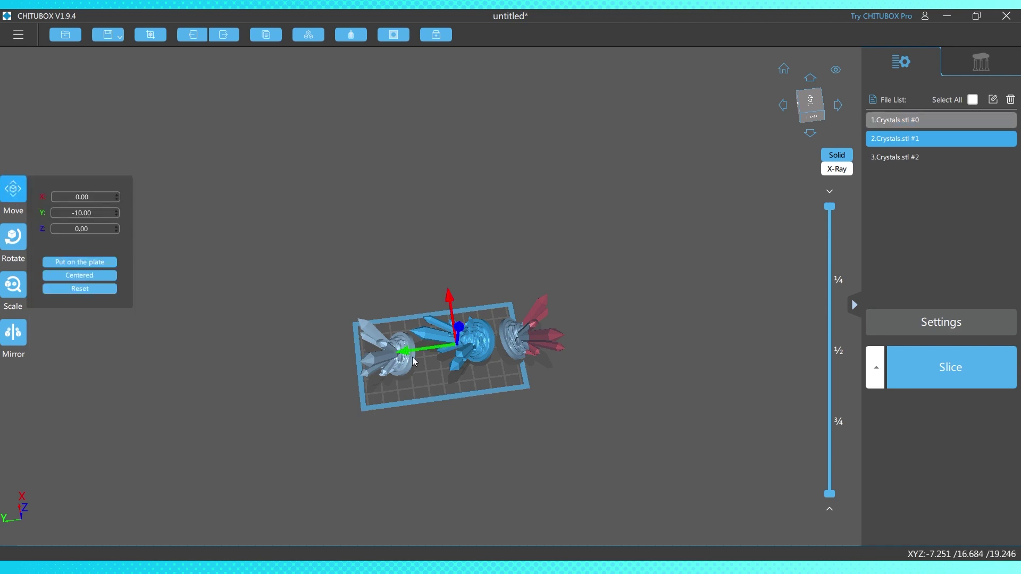
drag(512, 341, 480, 362)
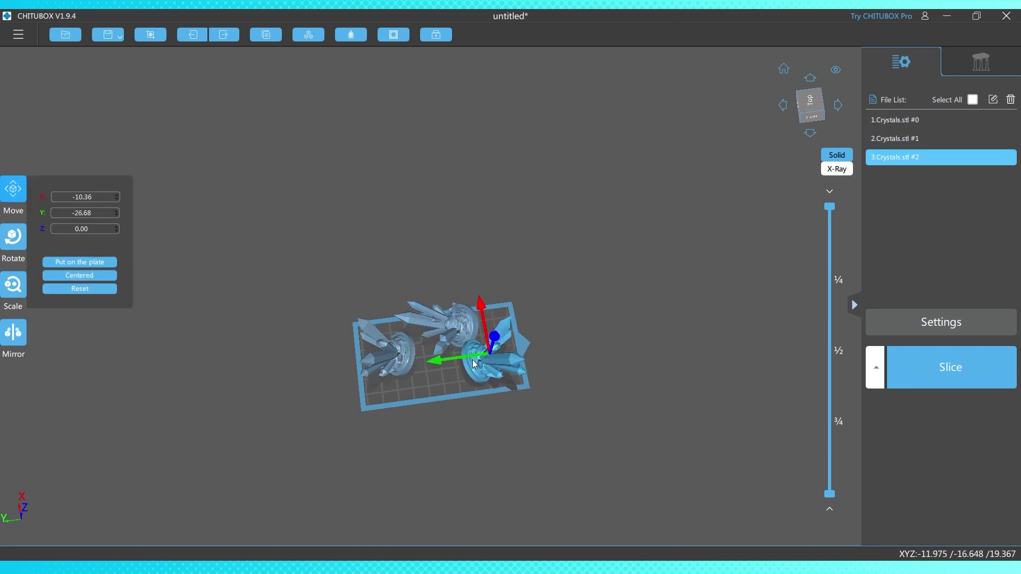
right_drag(566, 363, 560, 286)
right_drag(622, 319, 684, 349)
drag(435, 382, 438, 373)
click(413, 322)
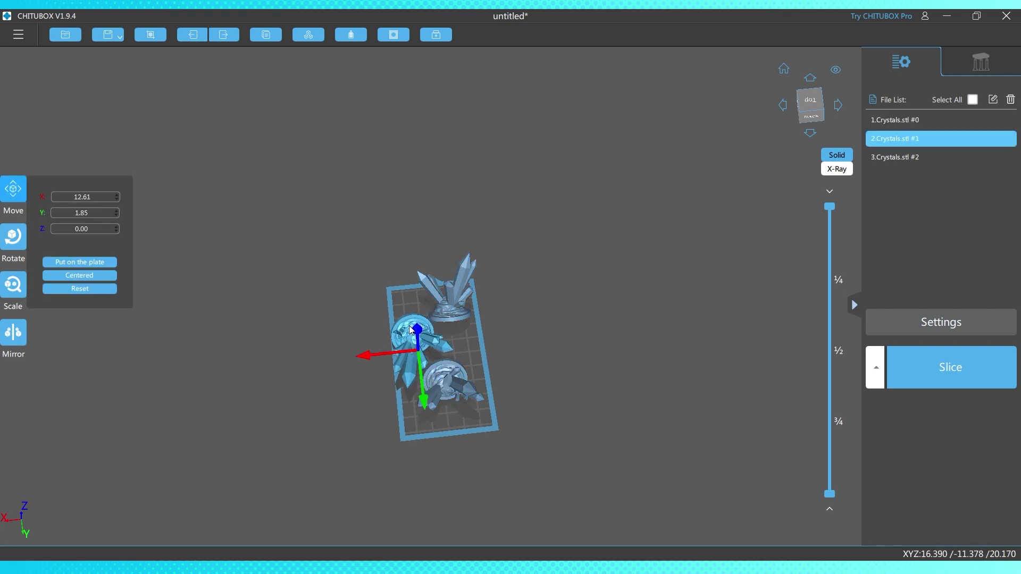
Rotate the third crystal copy to about -122° about the Z axis
click(454, 314)
click(12, 238)
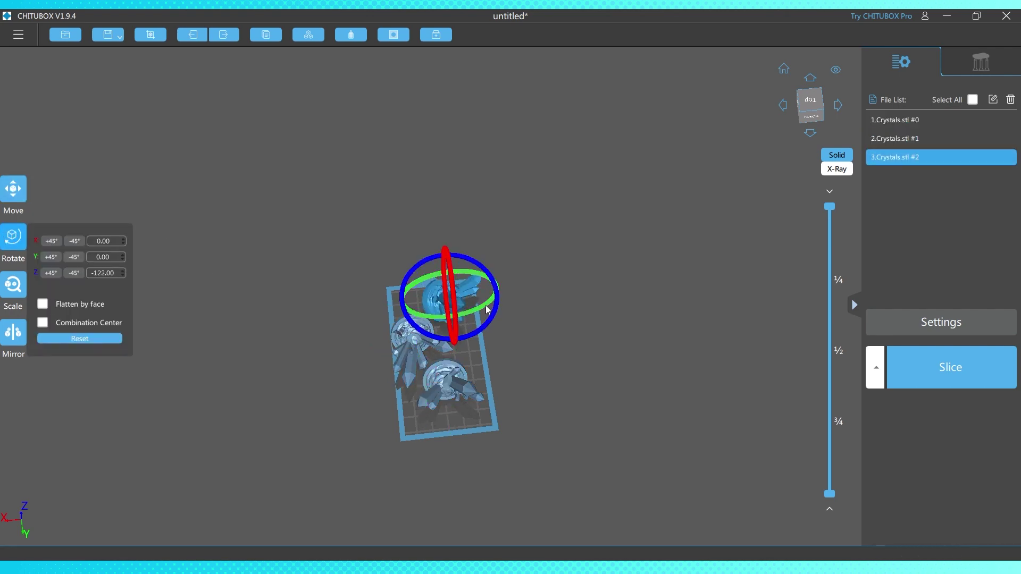
drag(495, 313, 515, 313)
right_drag(537, 314, 453, 325)
click(395, 335)
right_drag(530, 262, 447, 266)
Generate light platform supports for the third crystal copy
click(468, 346)
click(422, 397)
right_drag(584, 339, 702, 271)
right_drag(623, 231, 765, 271)
click(966, 71)
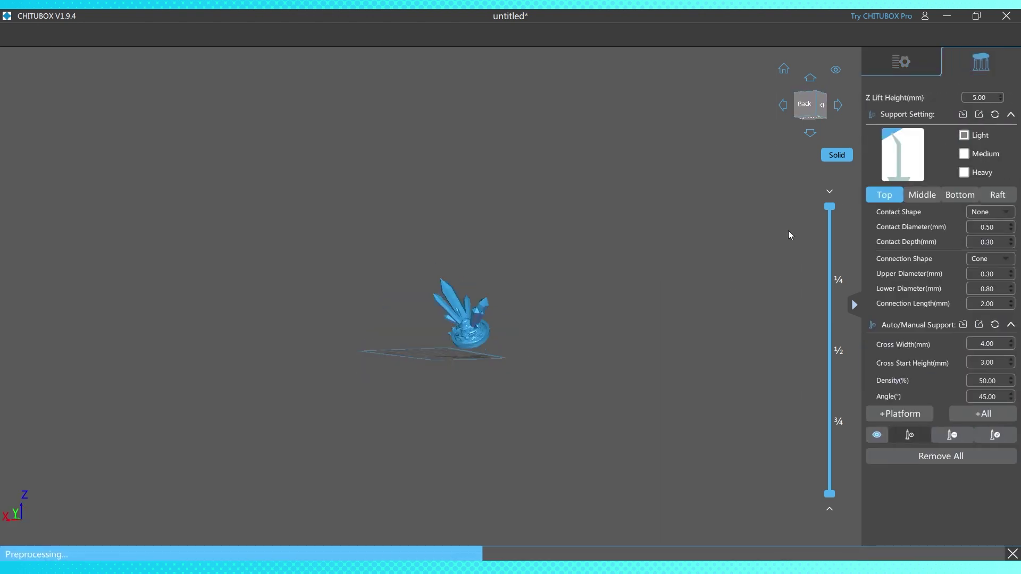
click(906, 418)
drag(579, 370, 585, 405)
key(1)
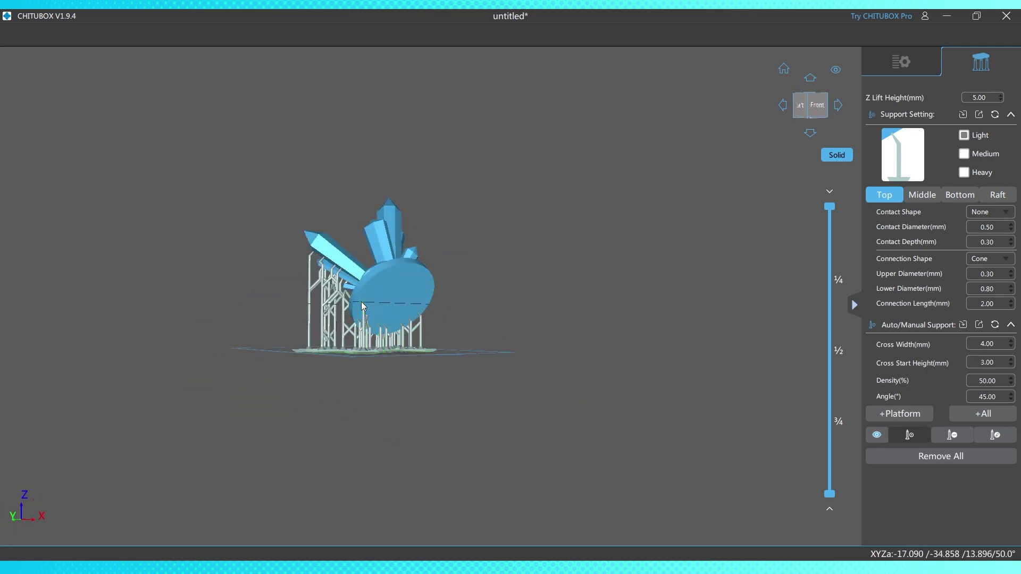
Delete the unsupported middle crystal copy from the build plate
drag(378, 311, 489, 352)
click(900, 62)
click(361, 296)
key(Delete)
Reposition the two remaining crystal models on the plate and generate light platform supports for the original one
click(460, 338)
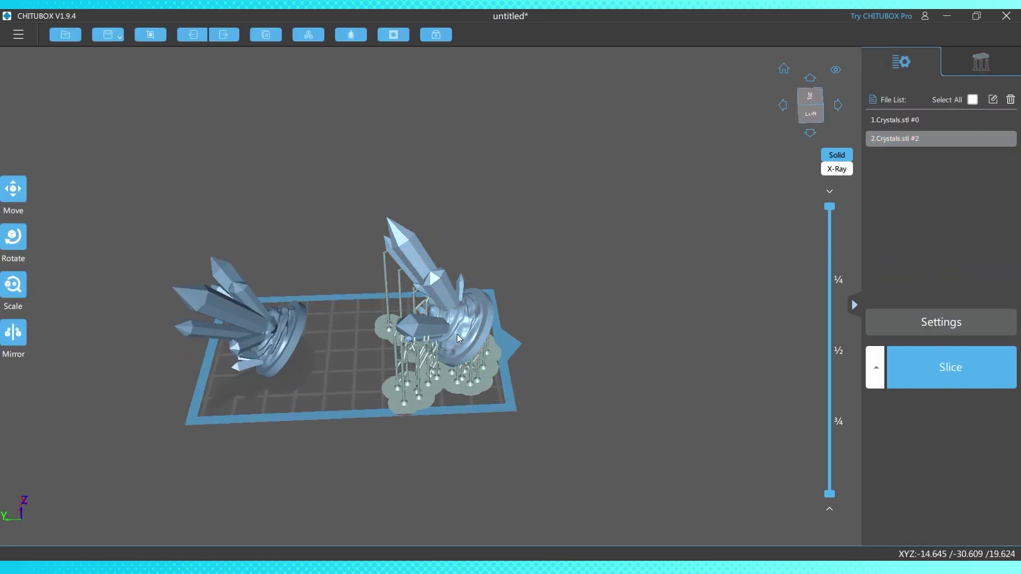
click(14, 188)
drag(440, 333, 434, 321)
drag(283, 331, 304, 327)
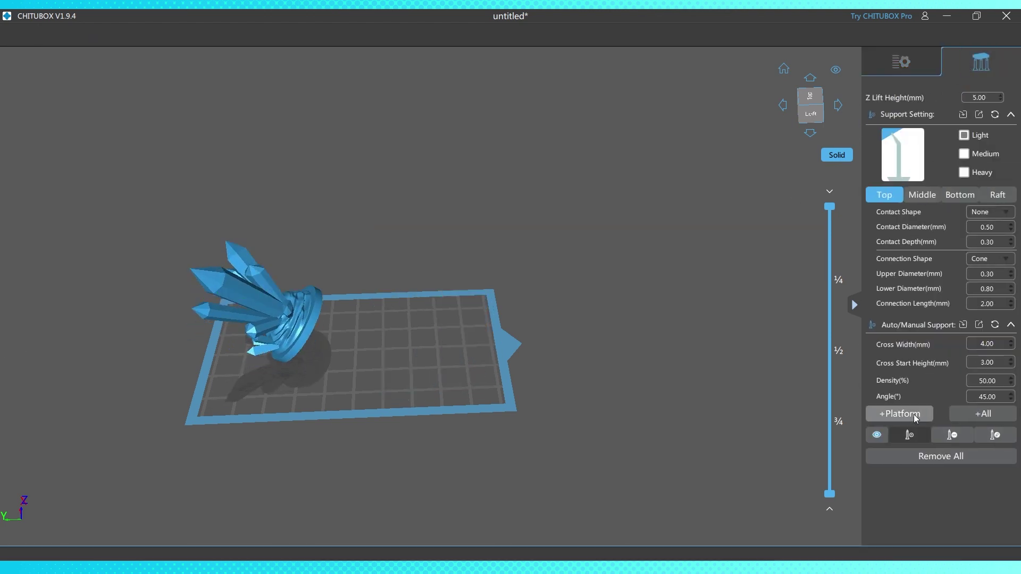
click(907, 411)
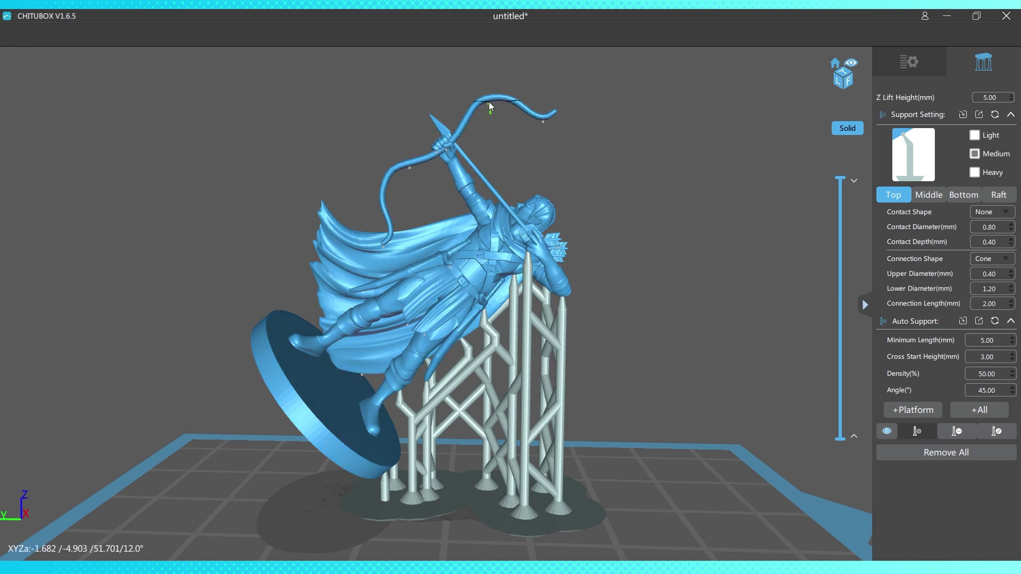
Place medium manual supports under the archer figure's bow, including its curved limbs and tip
click(489, 102)
click(543, 119)
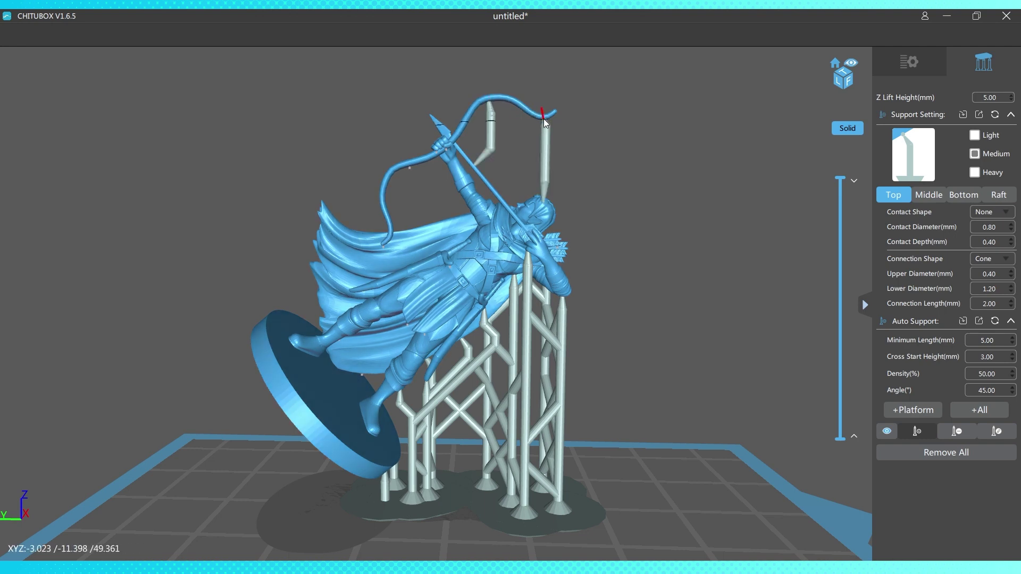
click(410, 167)
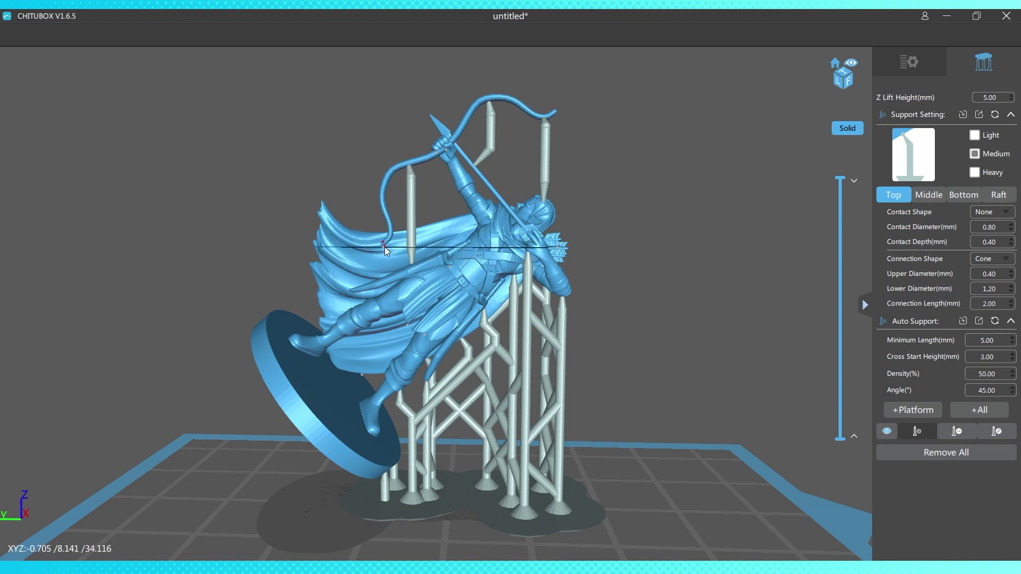
drag(458, 251, 442, 317)
click(439, 312)
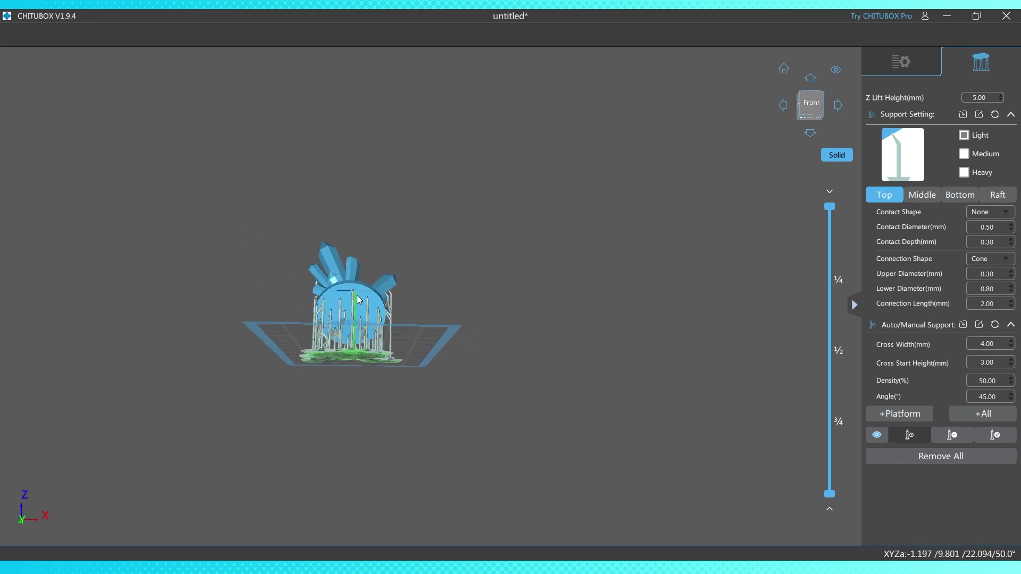
Move the original supported crystal model to about X 1.05, Y 19.40
right_drag(339, 294, 438, 329)
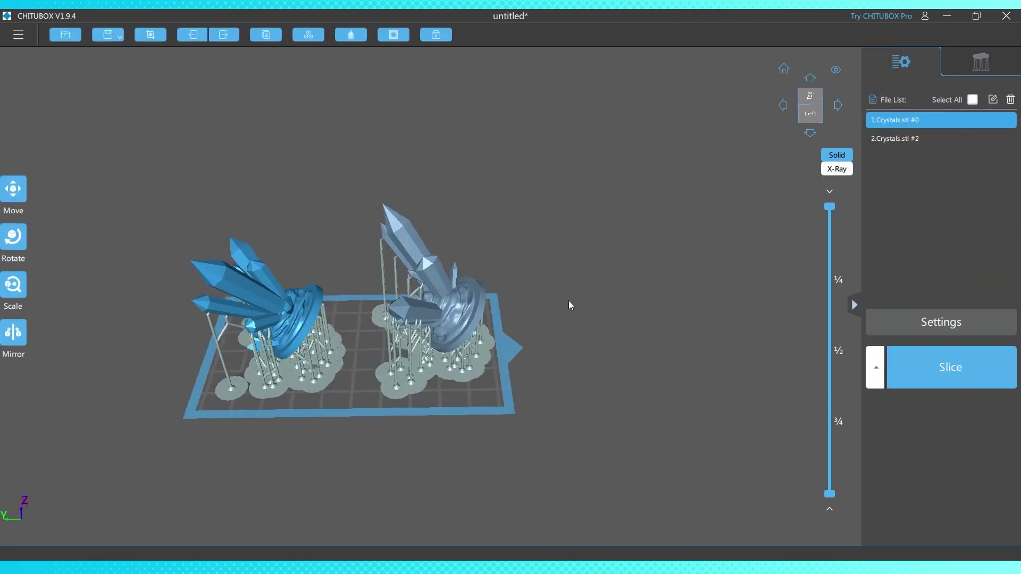
click(425, 287)
click(319, 316)
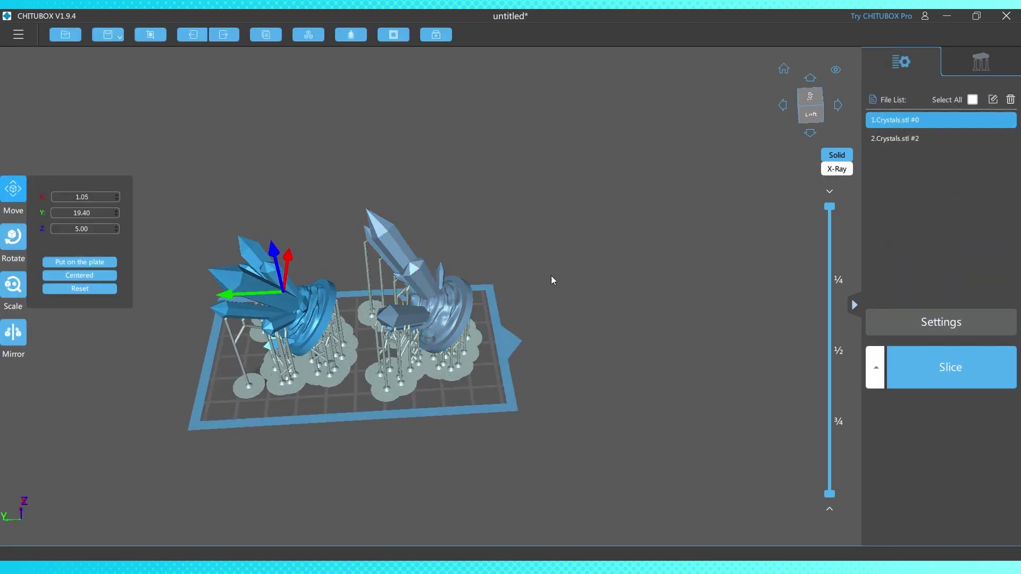
Save the supported crystal models from the build plate to a file
right_drag(561, 277, 562, 245)
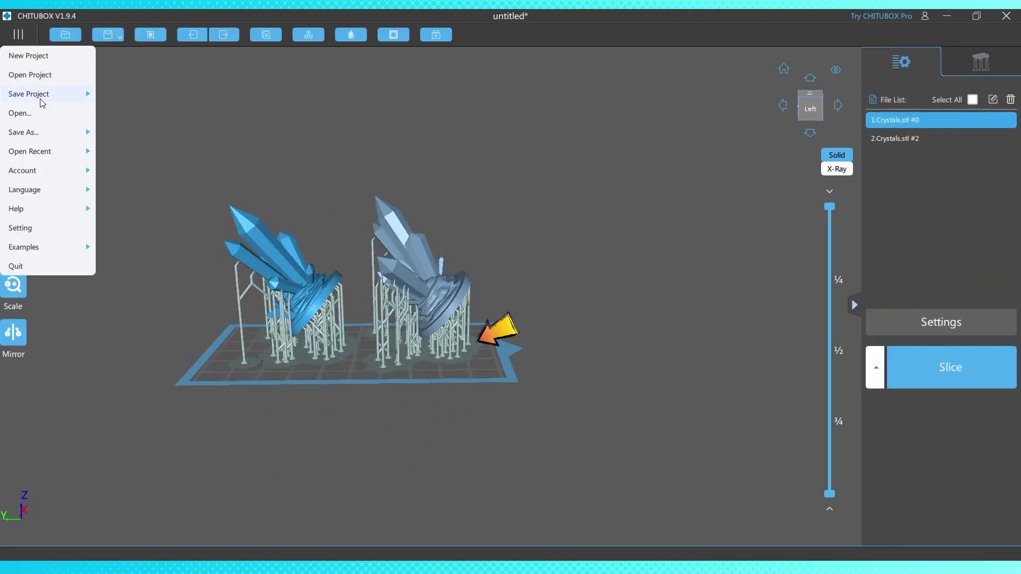
mouse_move(43, 133)
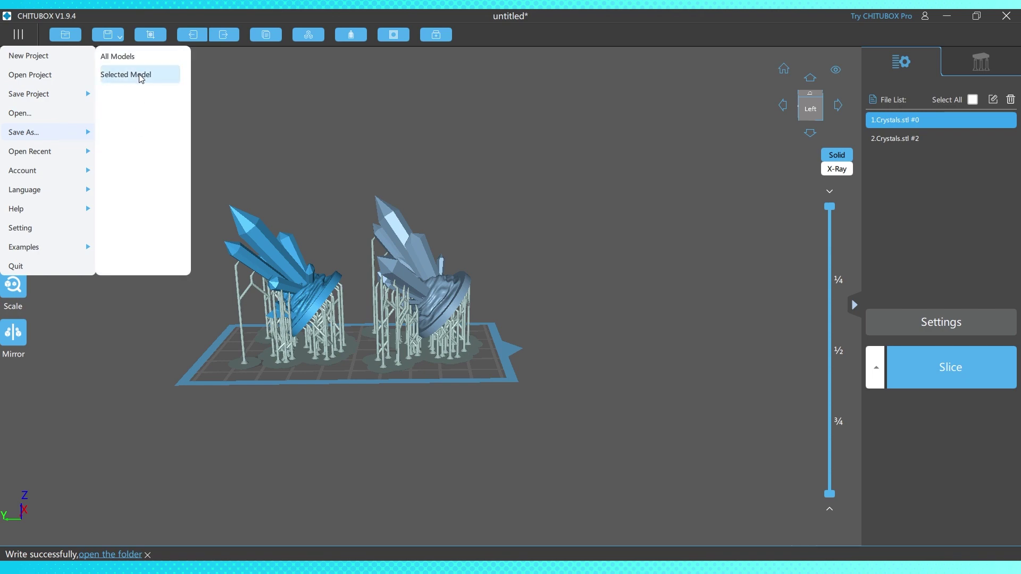
click(244, 90)
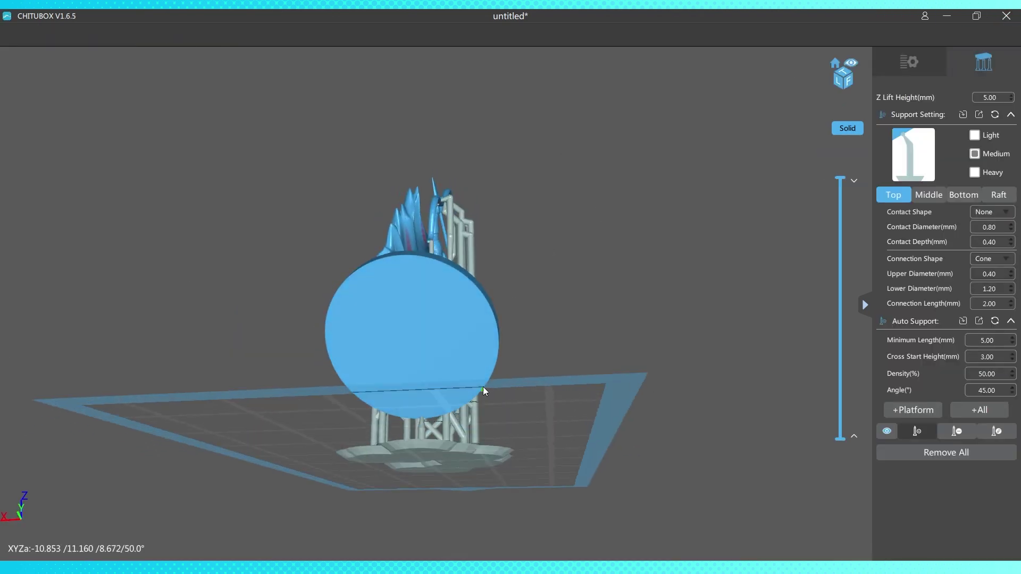
Place medium manual supports along the lower edge and across the underside of the archer's round base
click(436, 409)
click(398, 412)
click(365, 408)
click(351, 388)
click(375, 382)
click(446, 394)
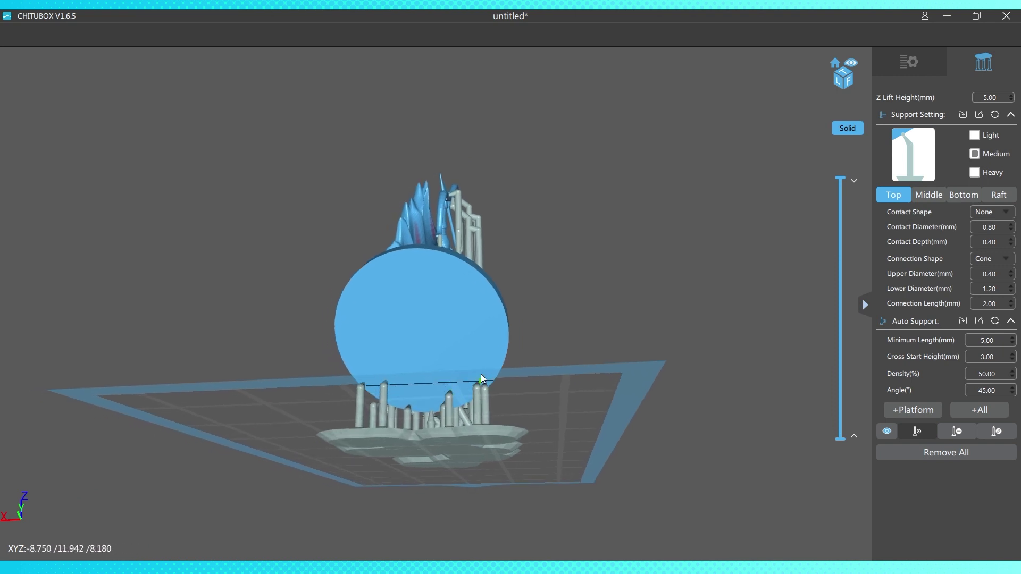
click(479, 360)
click(433, 355)
Place medium manual supports under the archer's quiver and cape, and add another on the figure's opposite side
right_drag(418, 393, 490, 262)
click(403, 215)
click(374, 217)
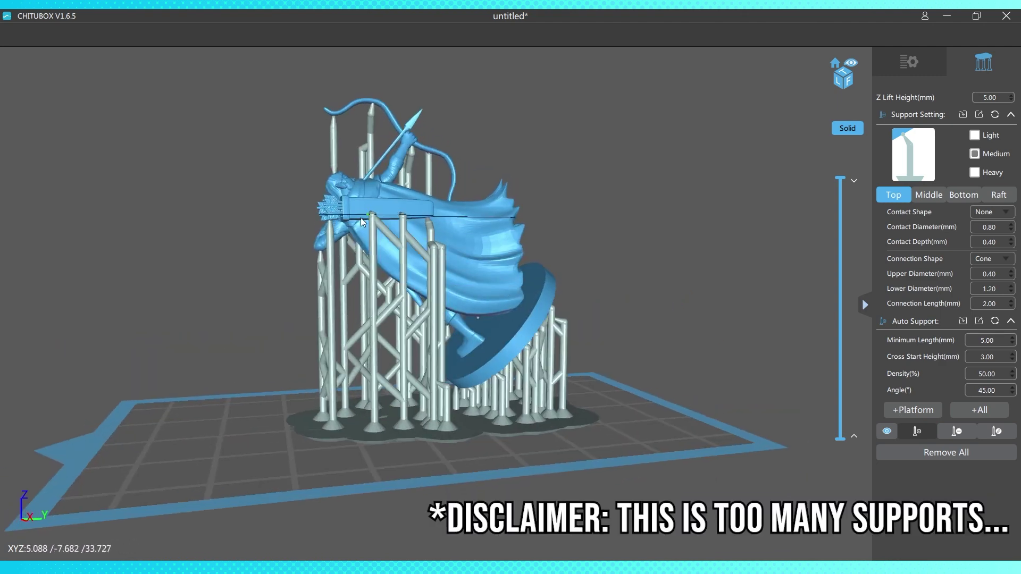
click(359, 219)
right_drag(495, 371, 429, 395)
click(362, 244)
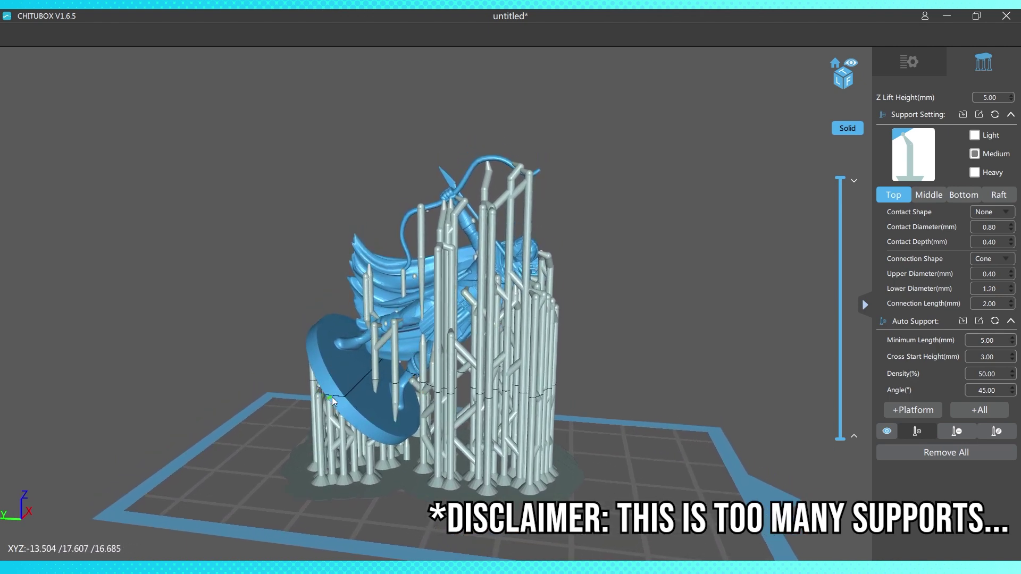